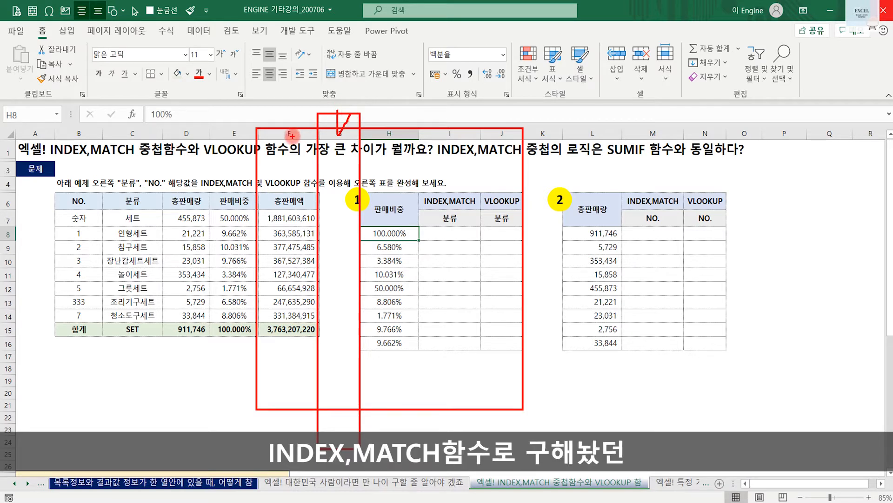
{"action": "left_click_drag", "start_coordinate": [454, 219], "coordinate": [460, 246]}
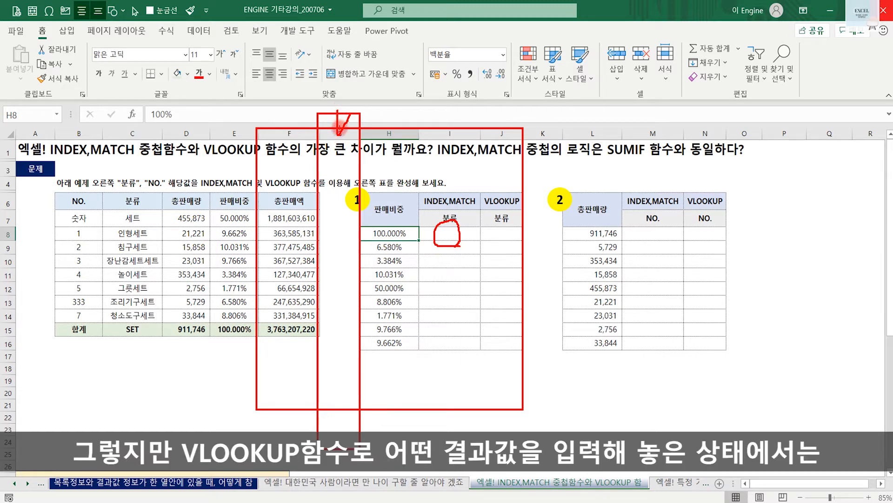
{"action": "mouse_move", "coordinate": [508, 221]}
{"action": "left_mouse_down"}
{"action": "mouse_move", "coordinate": [500, 237]}
{"action": "mouse_move", "coordinate": [514, 240]}
{"action": "left_mouse_up"}
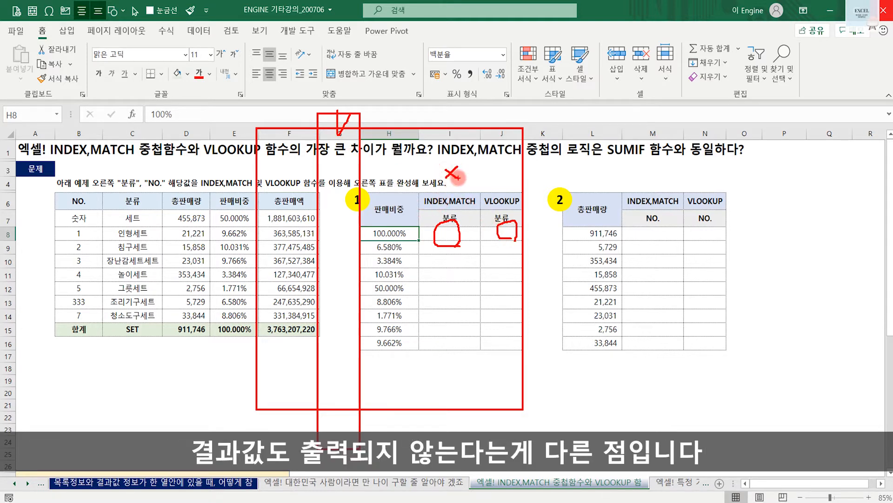
{"action": "key", "text": "Escape"}
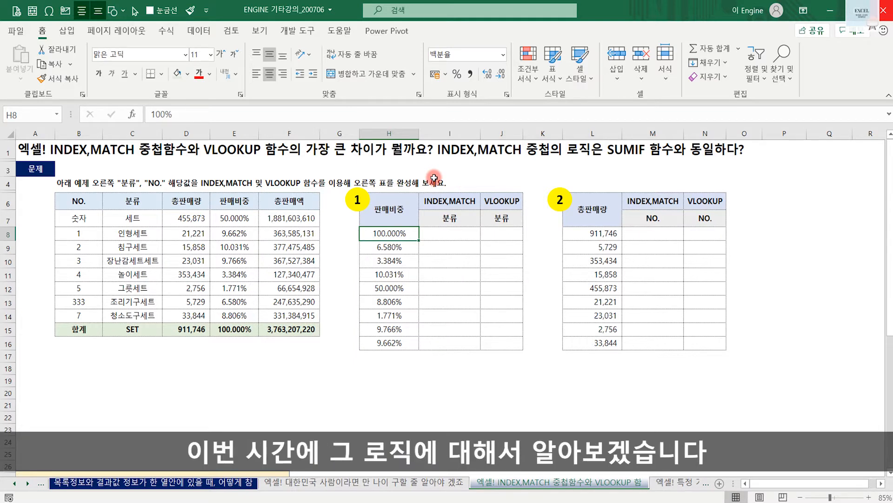
{"action": "mouse_move", "coordinate": [430, 136]}
{"action": "left_mouse_down"}
{"action": "mouse_move", "coordinate": [537, 180]}
{"action": "mouse_move", "coordinate": [656, 170]}
{"action": "mouse_move", "coordinate": [650, 164]}
{"action": "left_mouse_up"}
{"action": "left_click_drag", "start_coordinate": [584, 117], "coordinate": [548, 178]}
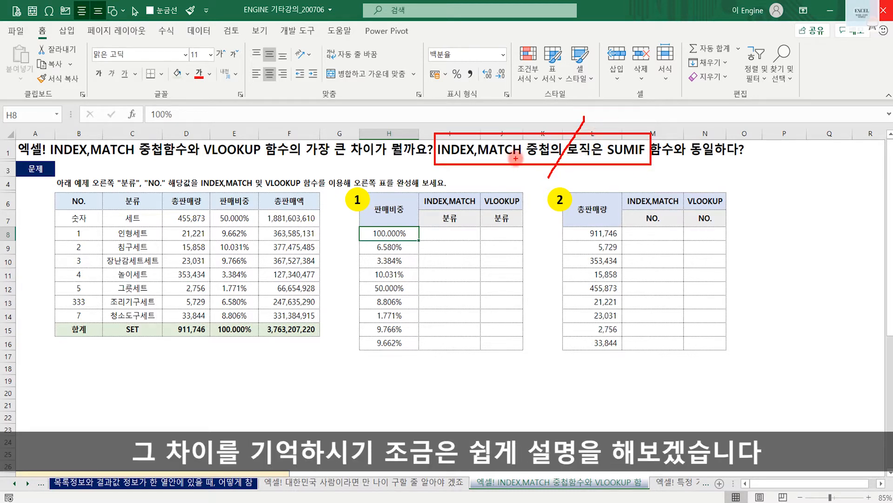
{"action": "mouse_move", "coordinate": [515, 158]}
{"action": "left_mouse_down"}
{"action": "mouse_move", "coordinate": [605, 171]}
{"action": "mouse_move", "coordinate": [624, 156]}
{"action": "left_mouse_up"}
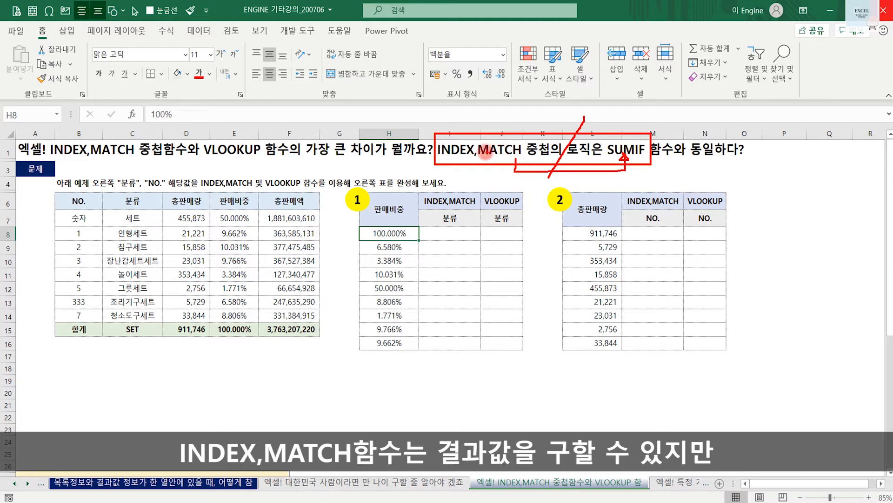
{"action": "left_click_drag", "start_coordinate": [490, 162], "coordinate": [471, 185]}
{"action": "mouse_move", "coordinate": [641, 160]}
{"action": "left_mouse_down"}
{"action": "mouse_move", "coordinate": [667, 173]}
{"action": "mouse_move", "coordinate": [670, 163]}
{"action": "mouse_move", "coordinate": [692, 181]}
{"action": "mouse_move", "coordinate": [675, 170]}
{"action": "left_mouse_up"}
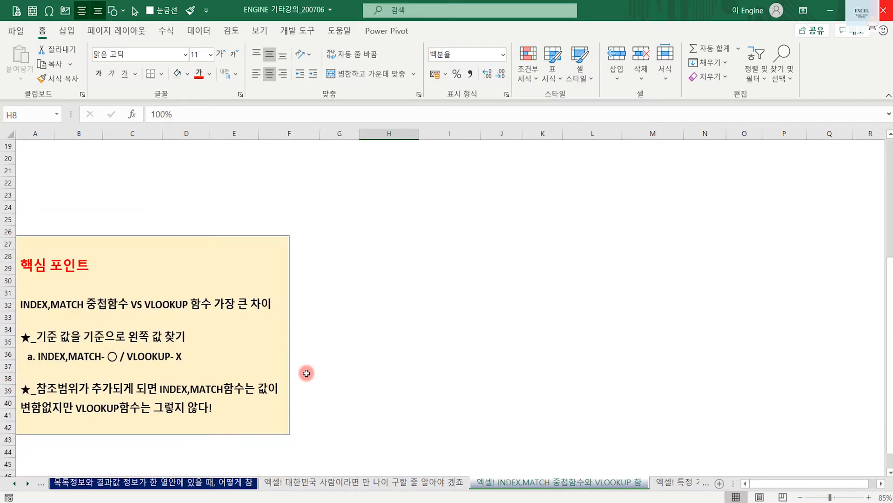
- Move the 핵심 포인트 note box to about columns D–H, rows 21–37, and mark its INDEX,MATCH comparison points
{"action": "mouse_move", "coordinate": [289, 260]}
{"action": "left_mouse_down"}
{"action": "mouse_move", "coordinate": [361, 213]}
{"action": "mouse_move", "coordinate": [423, 199]}
{"action": "left_mouse_up"}
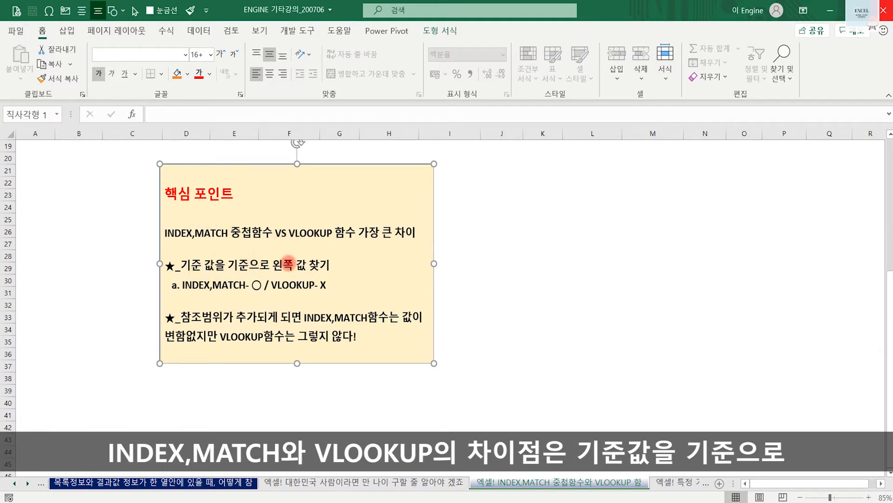
{"action": "left_click_drag", "start_coordinate": [280, 256], "coordinate": [291, 253]}
{"action": "mouse_move", "coordinate": [249, 288]}
{"action": "left_mouse_down"}
{"action": "mouse_move", "coordinate": [177, 276]}
{"action": "mouse_move", "coordinate": [250, 292]}
{"action": "left_mouse_up"}
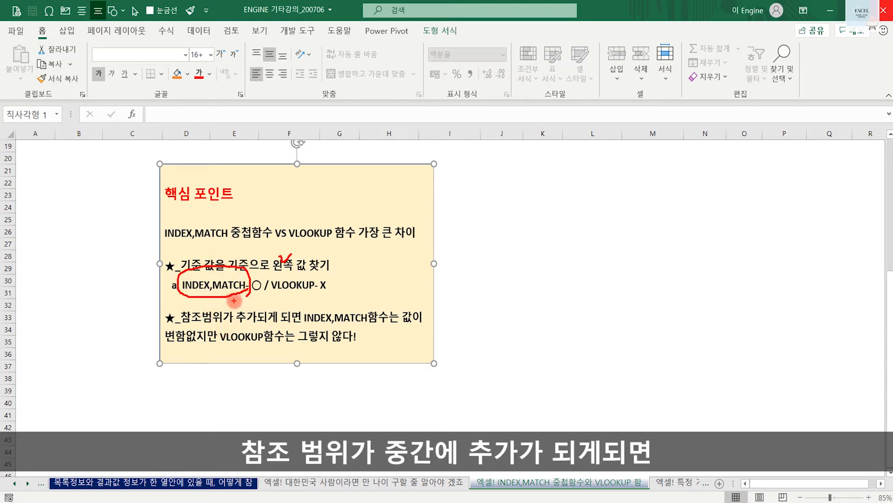
{"action": "left_click_drag", "start_coordinate": [301, 324], "coordinate": [398, 324]}
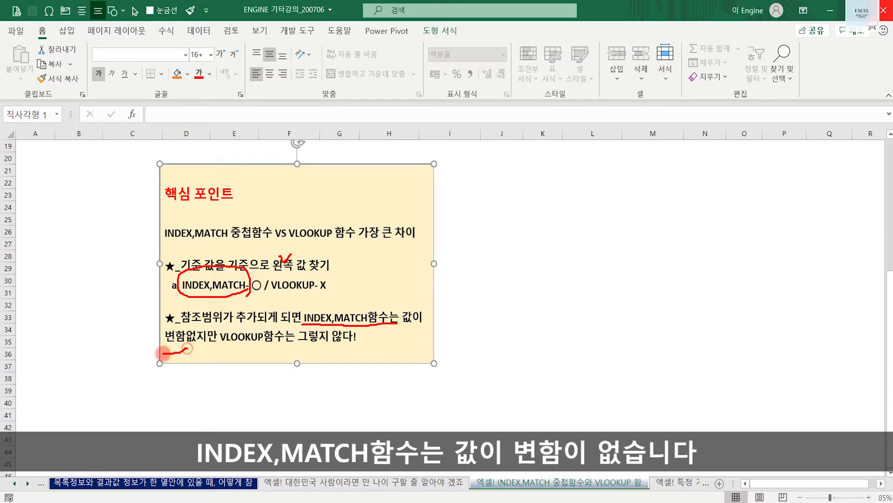
{"action": "left_click_drag", "start_coordinate": [159, 352], "coordinate": [182, 352]}
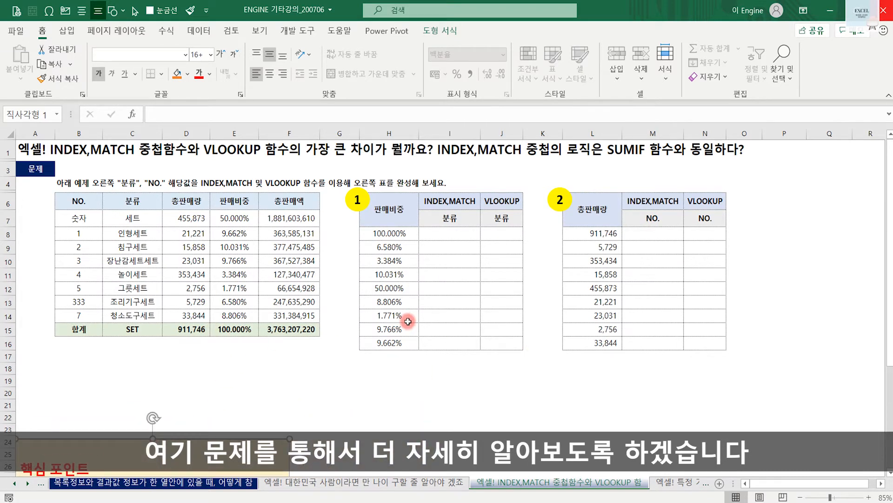
- Start an INDEX formula in I8 with the 분류 column as its absolute array, $C$6:$C$15
{"action": "left_click", "coordinate": [447, 236]}
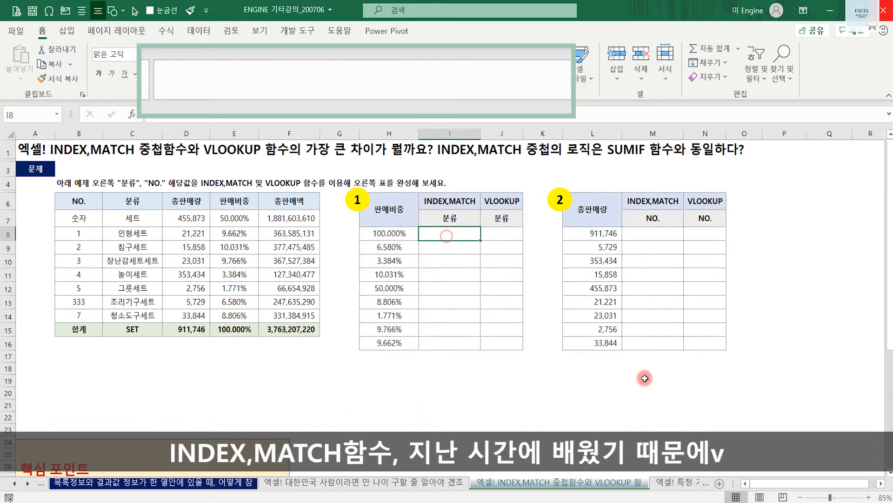
{"action": "type", "text": "=index("}
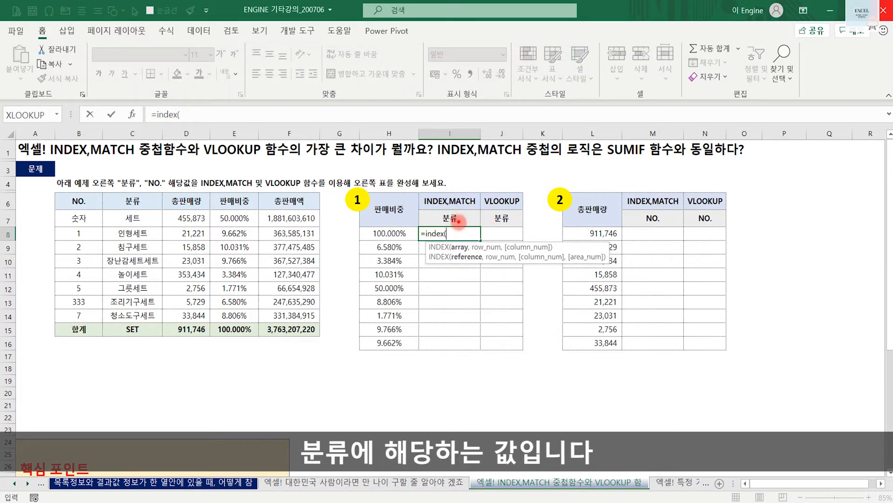
{"action": "left_click_drag", "start_coordinate": [459, 221], "coordinate": [447, 199]}
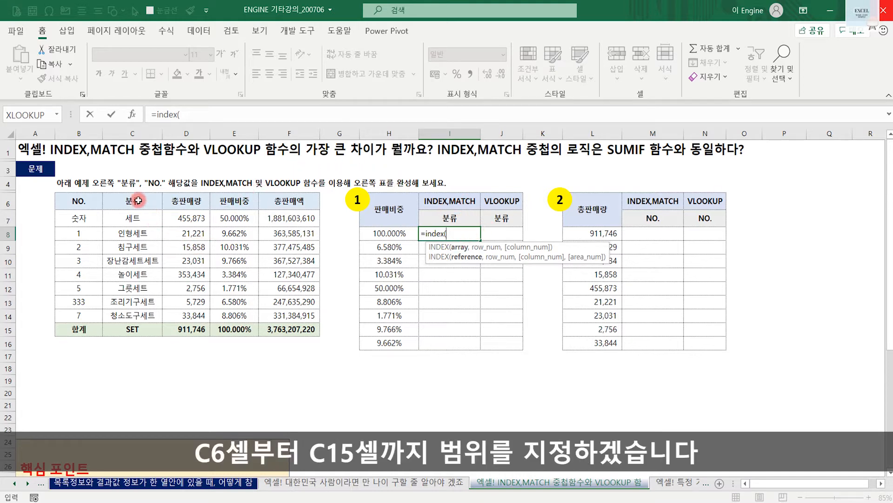
{"action": "left_click_drag", "start_coordinate": [133, 200], "coordinate": [132, 331]}
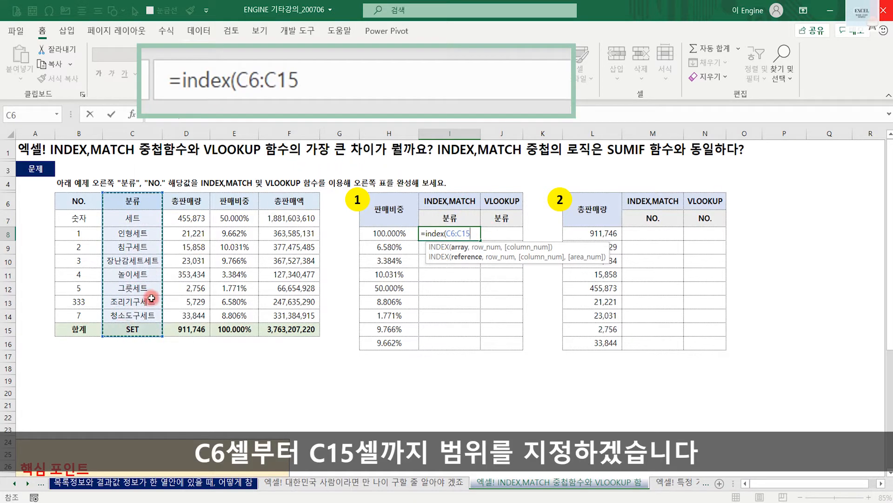
{"action": "key", "text": "F4"}
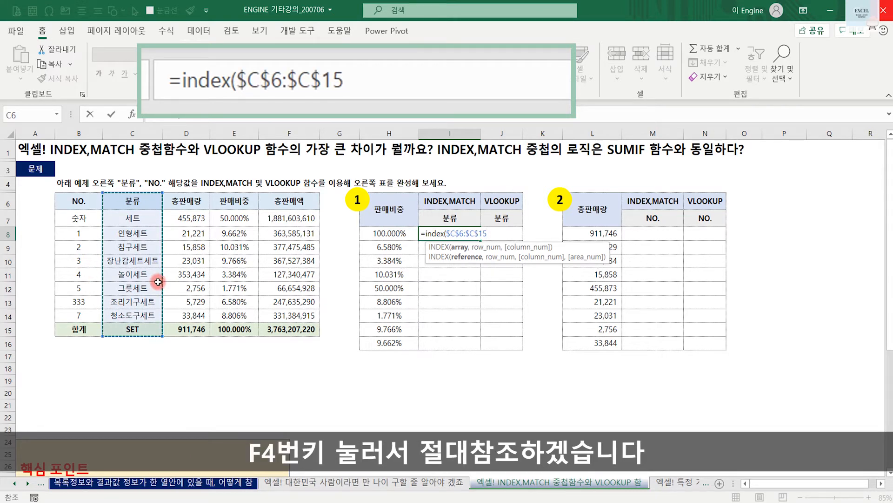
- Complete the I8 formula with MATCH(H8,$E$6:$E$15,0) as the row number, using exact match on the 판매비중 column
{"action": "type", "text": ",match("}
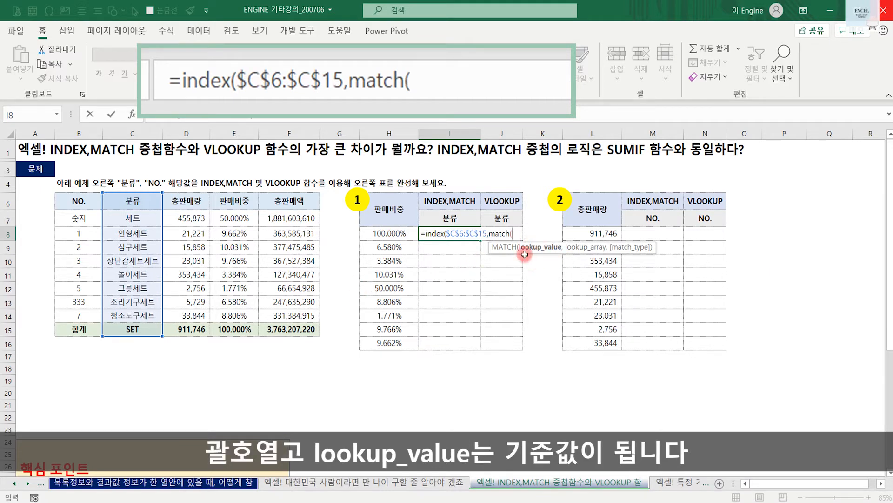
{"action": "left_click", "coordinate": [396, 233]}
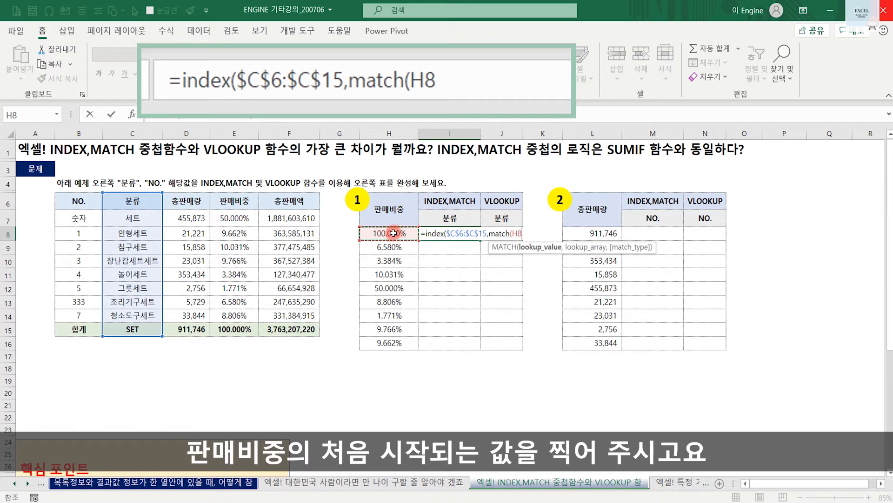
{"action": "type", "text": ","}
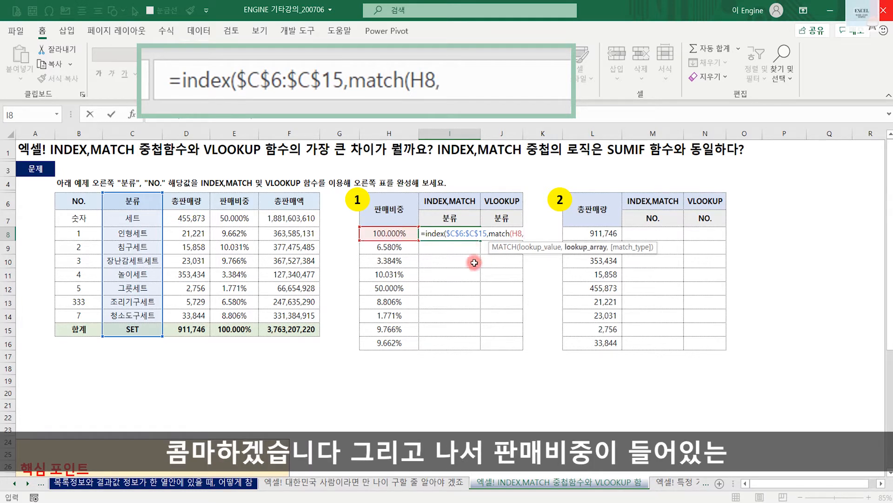
{"action": "left_click_drag", "start_coordinate": [232, 200], "coordinate": [235, 328]}
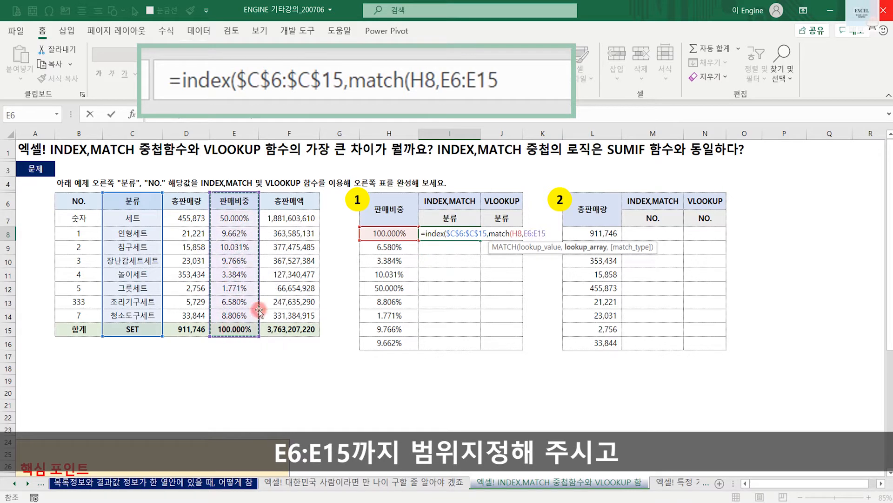
{"action": "key", "text": "F4"}
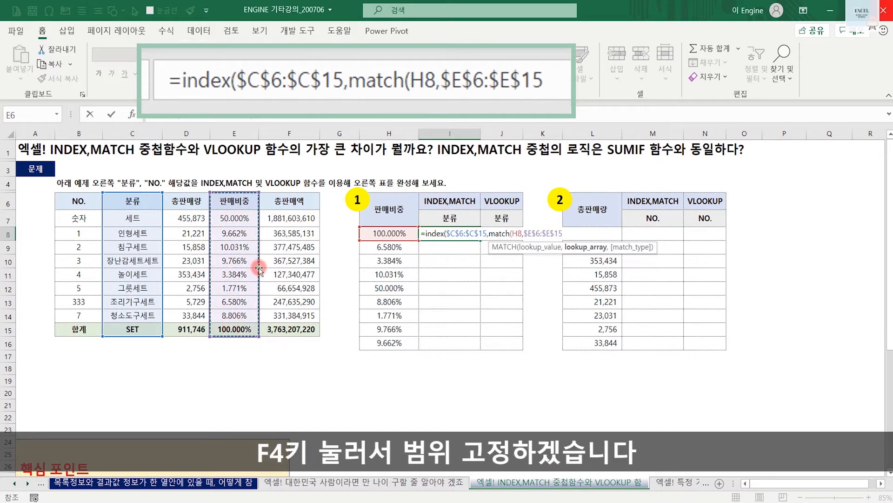
{"action": "type", "text": ","}
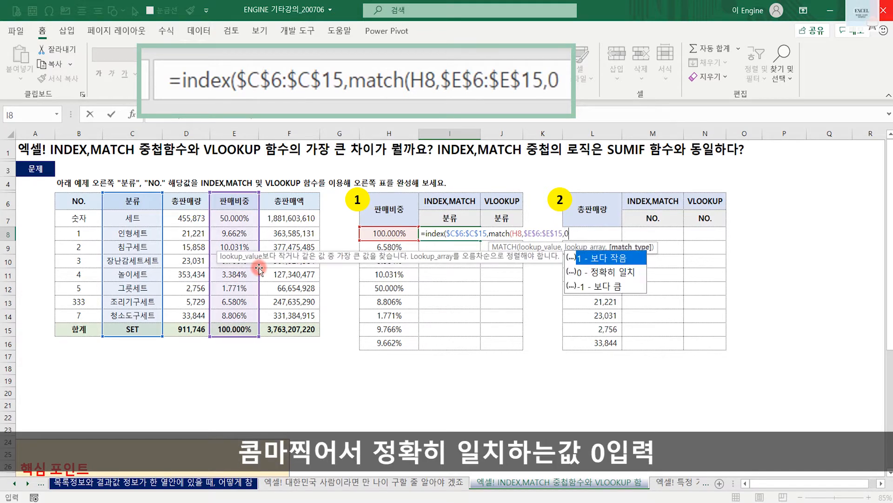
{"action": "type", "text": "0)"}
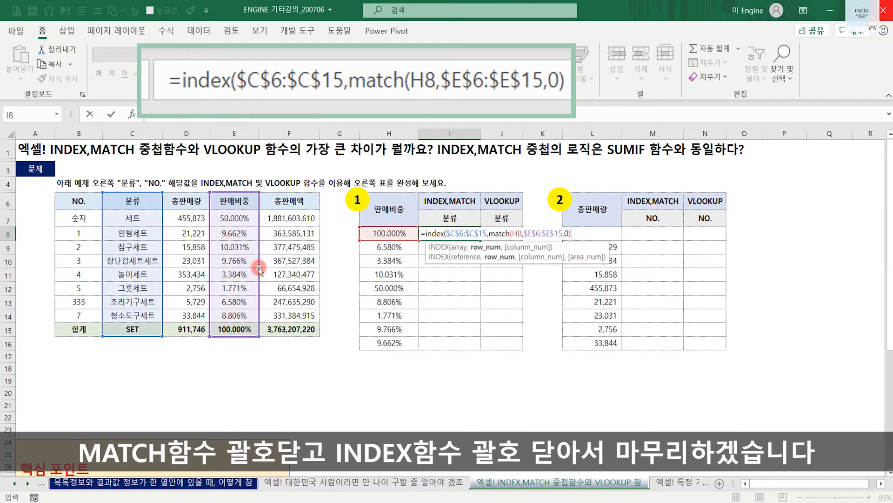
{"action": "type", "text": ")"}
{"action": "key", "text": "Return"}
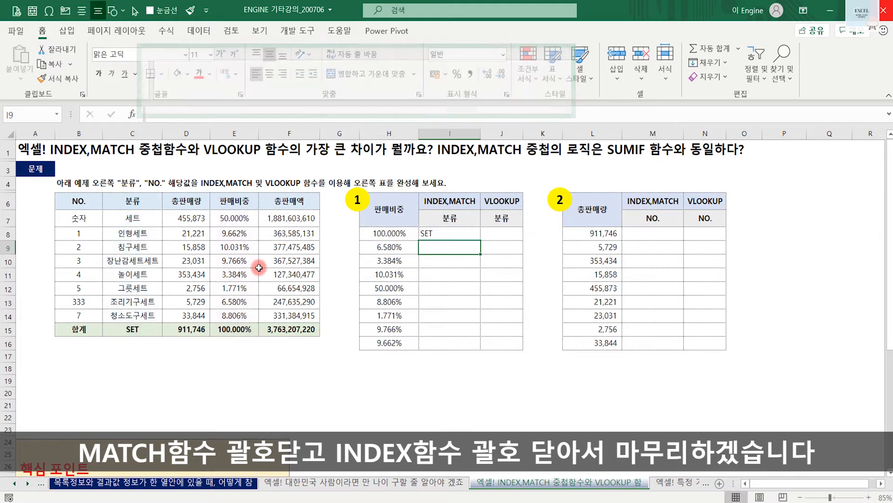
- Compare the I8 result with the source table's total row and fill the formula down to I16
{"action": "left_click", "coordinate": [403, 235]}
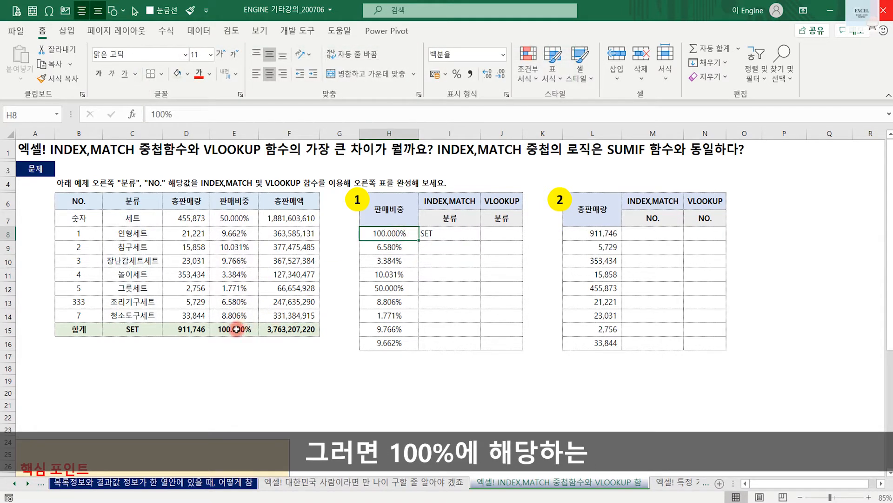
{"action": "left_click_drag", "start_coordinate": [134, 329], "coordinate": [238, 331]}
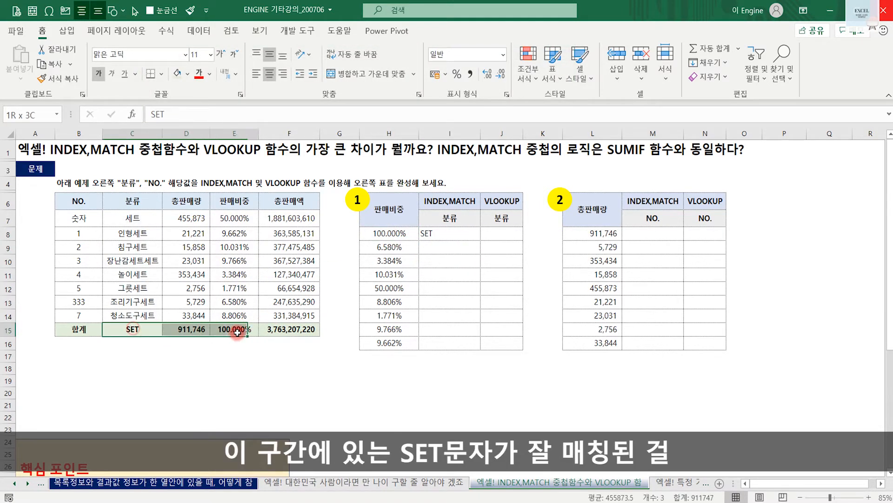
{"action": "left_click", "coordinate": [148, 331]}
{"action": "left_click", "coordinate": [444, 234]}
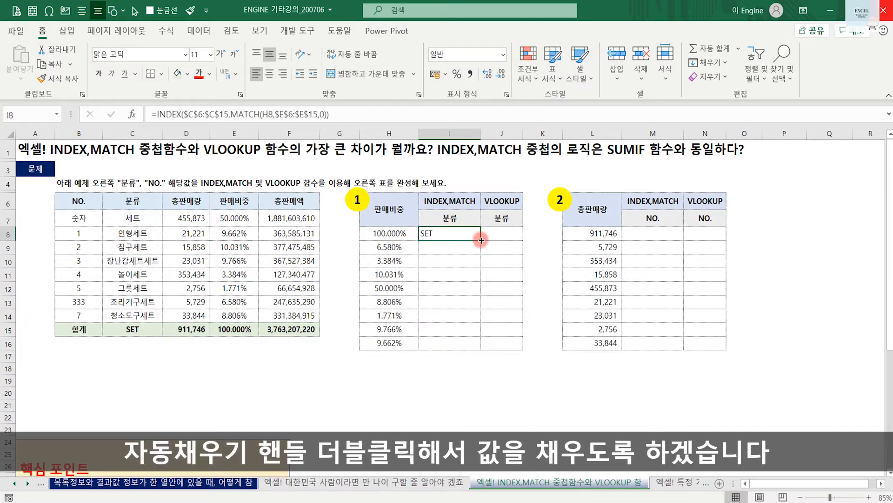
{"action": "double_click", "coordinate": [481, 240]}
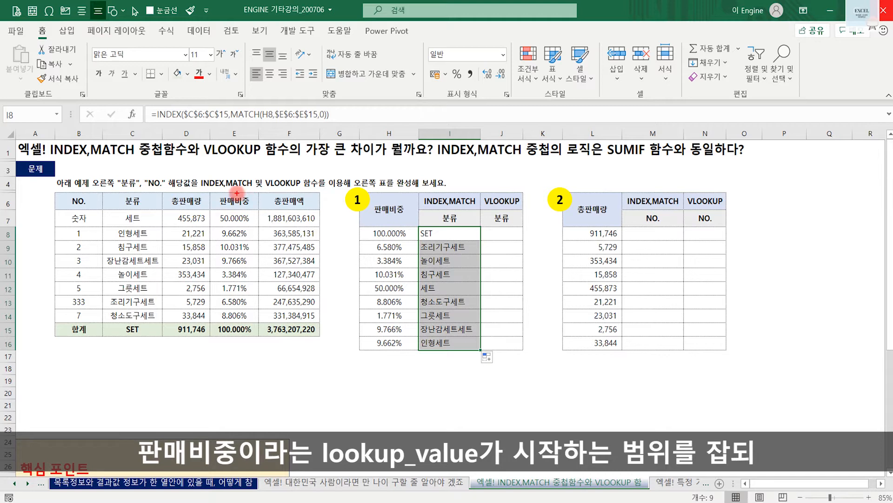
{"action": "mouse_move", "coordinate": [259, 122]}
{"action": "left_mouse_down"}
{"action": "mouse_move", "coordinate": [249, 340]}
{"action": "mouse_move", "coordinate": [103, 336]}
{"action": "left_mouse_up"}
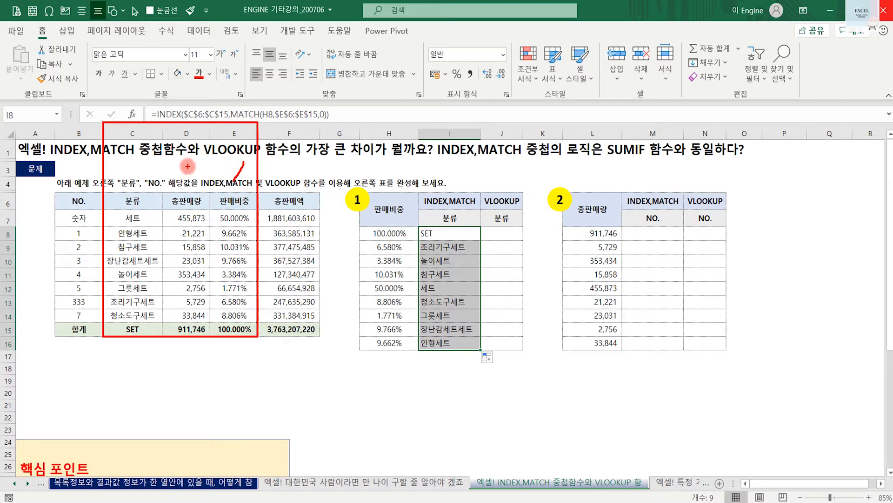
{"action": "left_click_drag", "start_coordinate": [201, 181], "coordinate": [200, 185]}
{"action": "left_click_drag", "start_coordinate": [131, 165], "coordinate": [161, 174]}
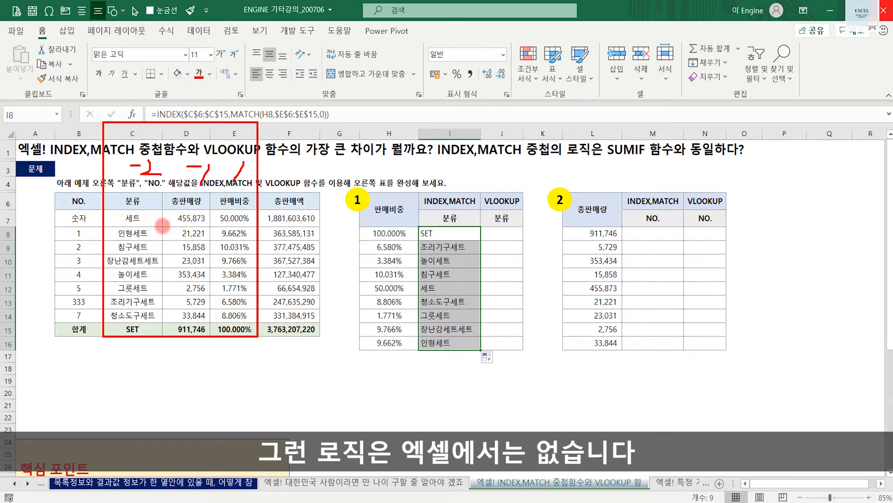
{"action": "key", "text": "Escape"}
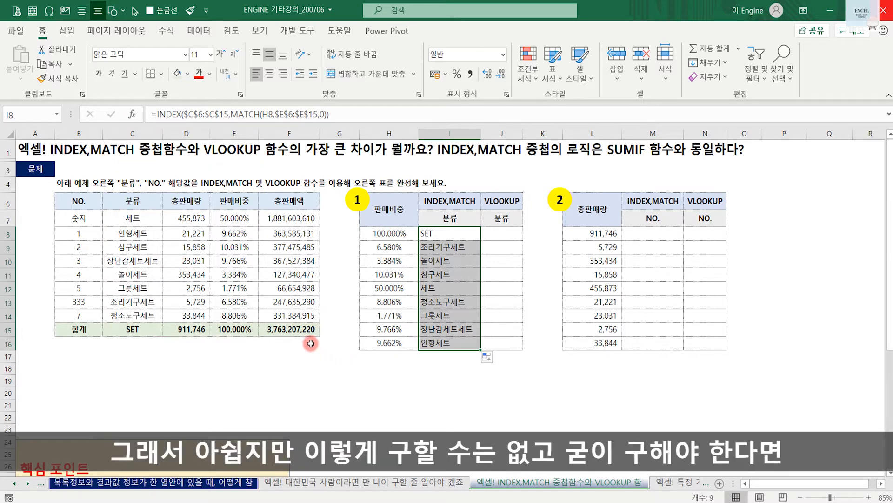
- Cut the 판매비중 column E6:E15 and insert the cut cells at C6, in front of the 분류 column
{"action": "left_click", "coordinate": [382, 377]}
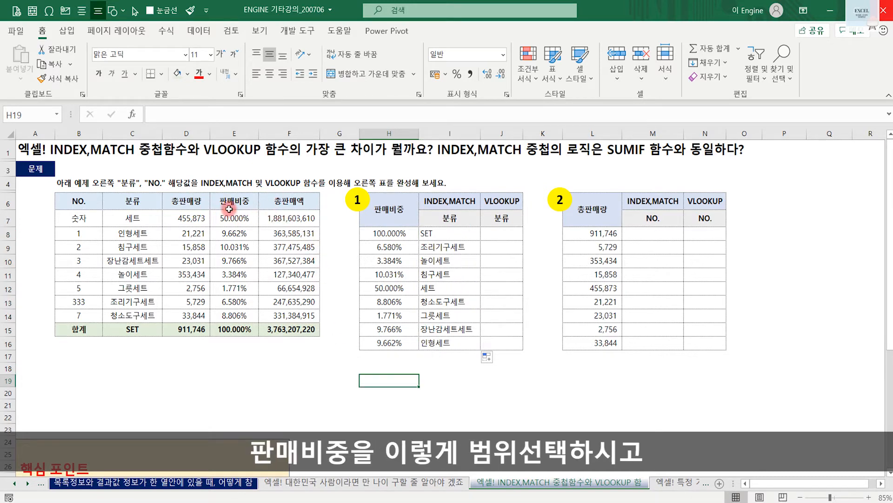
{"action": "left_click_drag", "start_coordinate": [230, 207], "coordinate": [231, 329]}
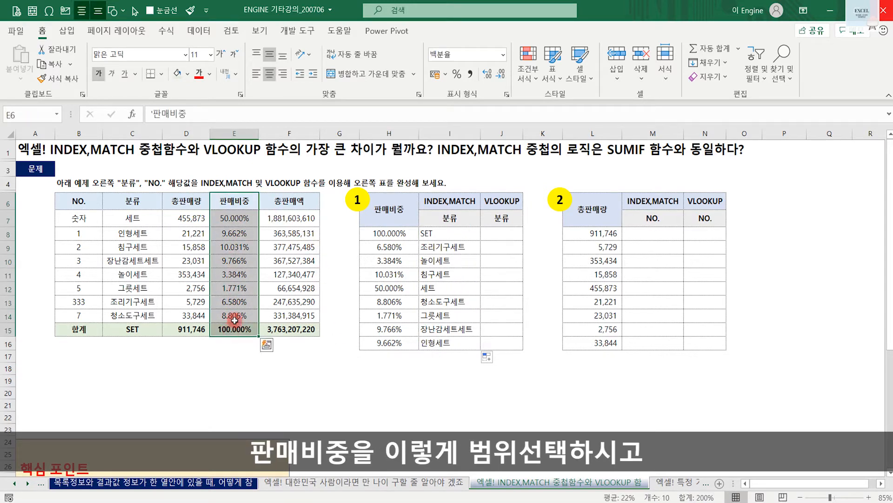
{"action": "right_click", "coordinate": [232, 246]}
{"action": "left_click", "coordinate": [295, 127]}
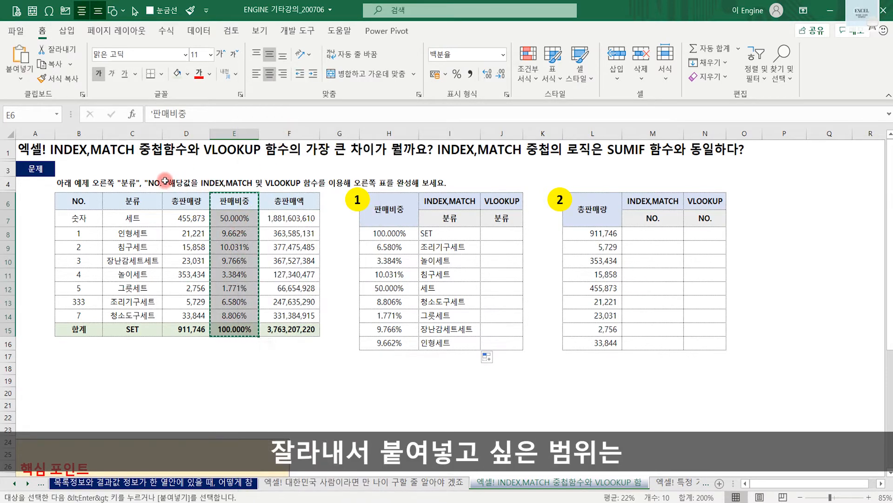
{"action": "left_click", "coordinate": [128, 201]}
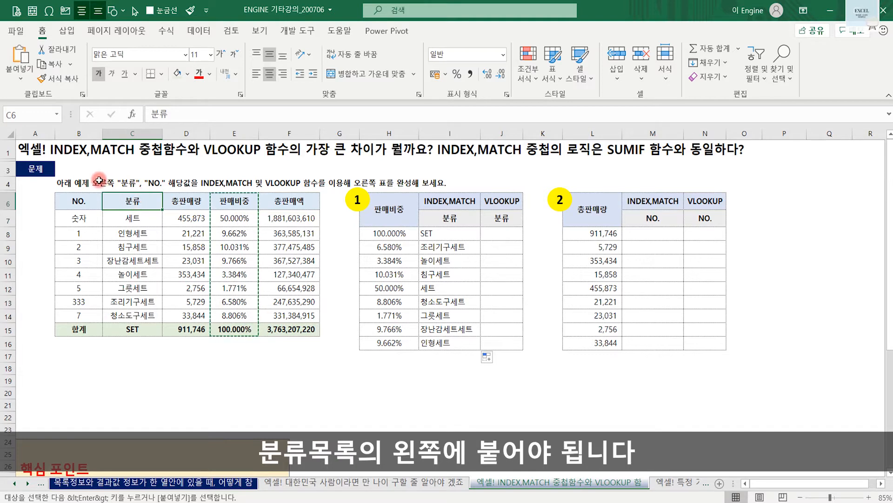
{"action": "right_click", "coordinate": [126, 204]}
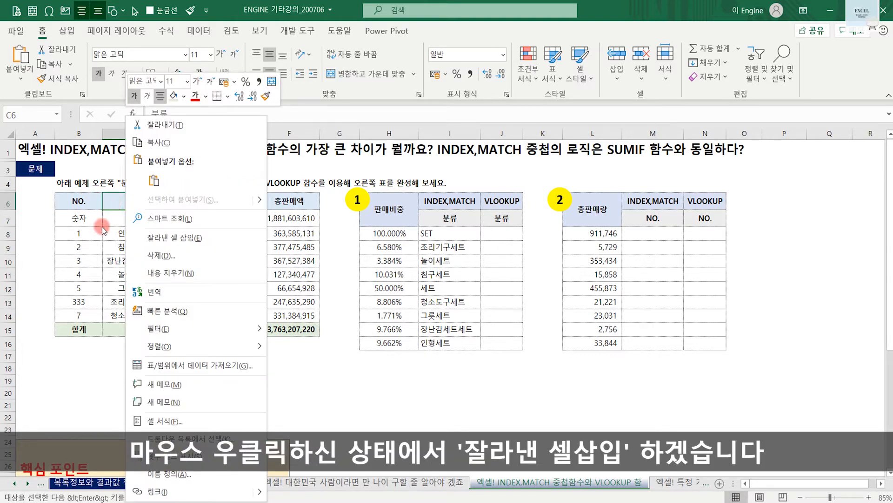
{"action": "left_click", "coordinate": [169, 239]}
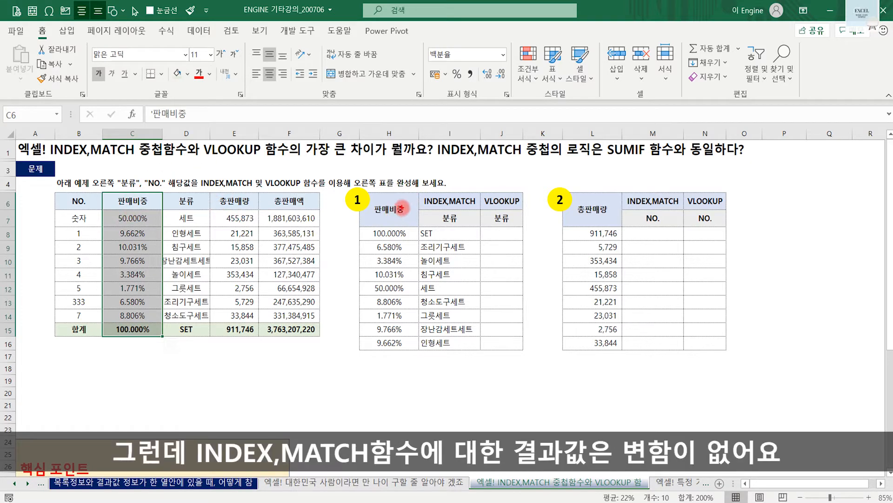
- Mark the 판매비중 and INDEX,MATCH columns of table 1 to review the results after the column move
{"action": "mouse_move", "coordinate": [365, 191]}
{"action": "left_mouse_down"}
{"action": "mouse_move", "coordinate": [475, 263]}
{"action": "mouse_move", "coordinate": [481, 360]}
{"action": "left_mouse_up"}
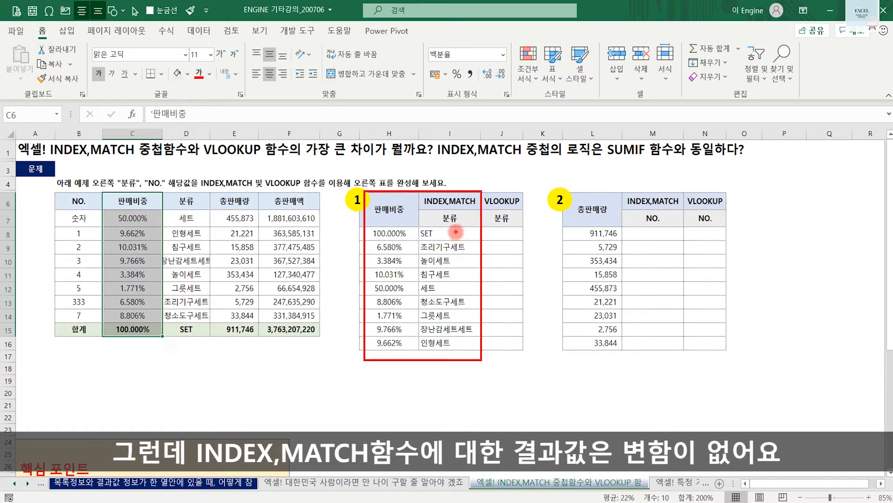
{"action": "left_click_drag", "start_coordinate": [456, 232], "coordinate": [462, 228]}
{"action": "left_click_drag", "start_coordinate": [469, 246], "coordinate": [475, 242]}
{"action": "key", "text": "Escape"}
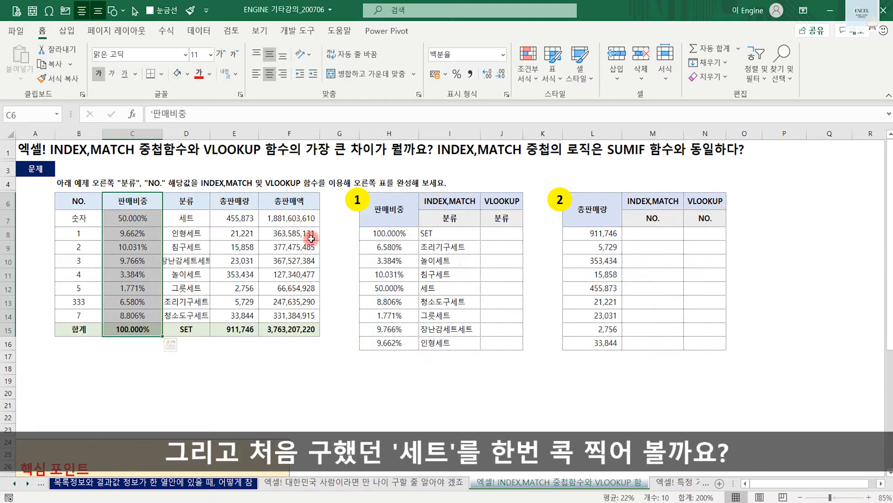
- Check the I8 formula's array and lookup references against the moved 분류 and 판매비중 columns
{"action": "left_click", "coordinate": [435, 234]}
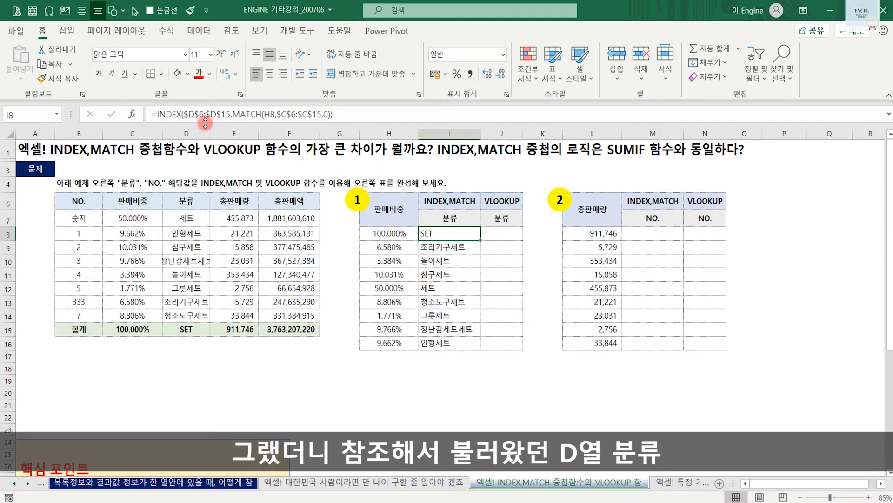
{"action": "left_click", "coordinate": [193, 202]}
{"action": "key", "text": "ctrl+shift+Down"}
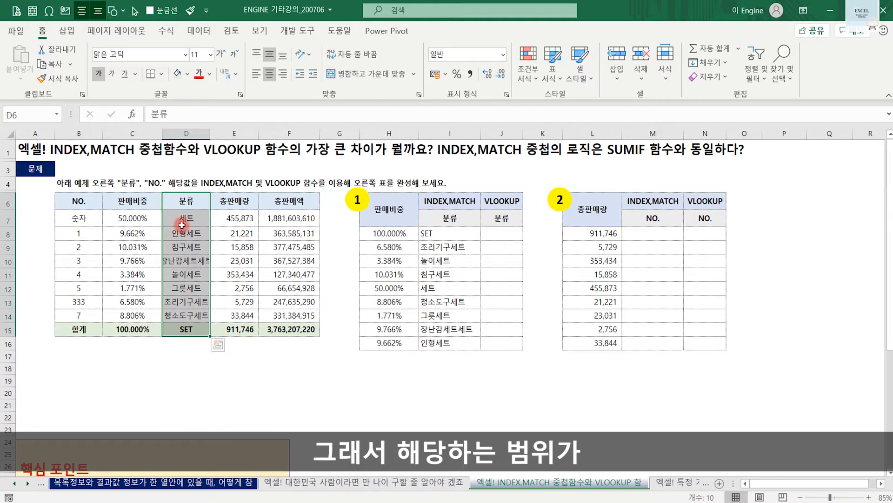
{"action": "left_click", "coordinate": [449, 237]}
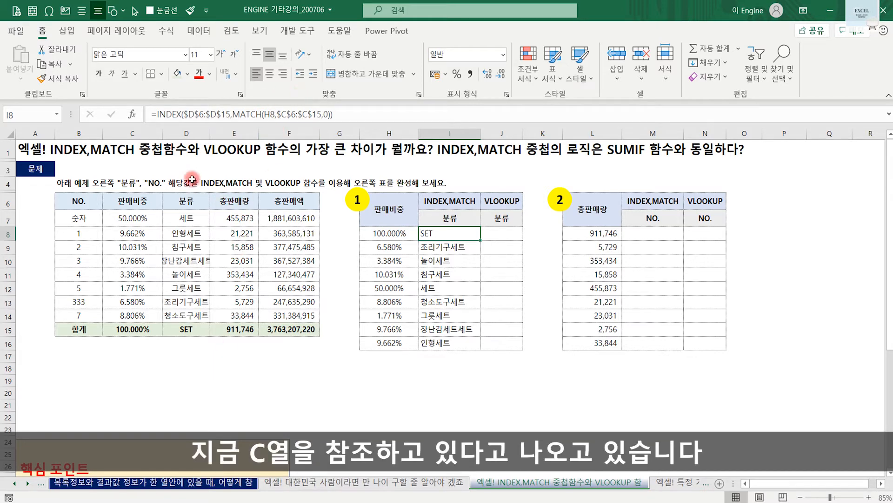
{"action": "left_click_drag", "start_coordinate": [144, 201], "coordinate": [140, 330]}
{"action": "left_click", "coordinate": [447, 235]}
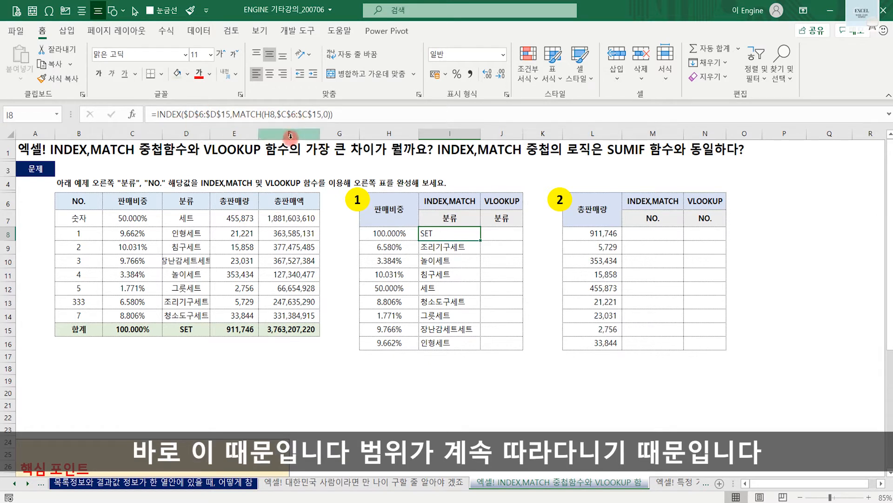
- Start a VLOOKUP formula in J8 with H8 as the lookup value
{"action": "left_click", "coordinate": [500, 234]}
{"action": "type", "text": "=vlo"}
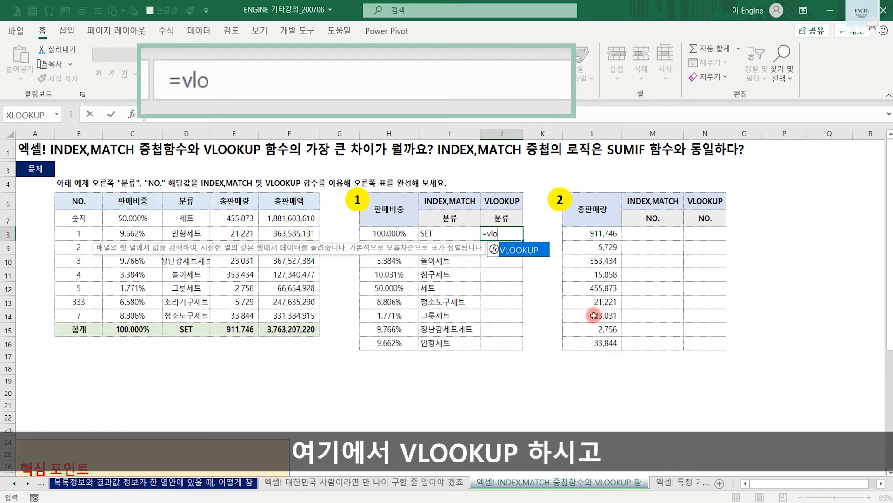
{"action": "key", "text": "Tab"}
{"action": "left_click", "coordinate": [411, 235]}
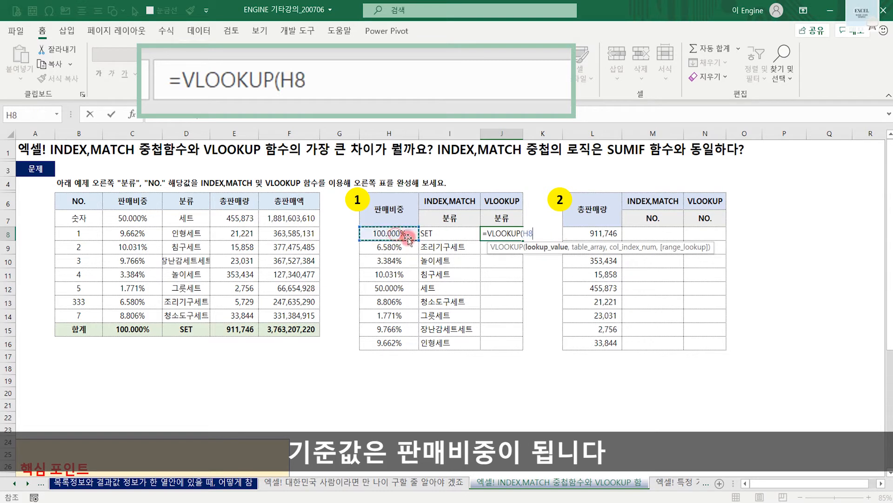
{"action": "type", "text": ","}
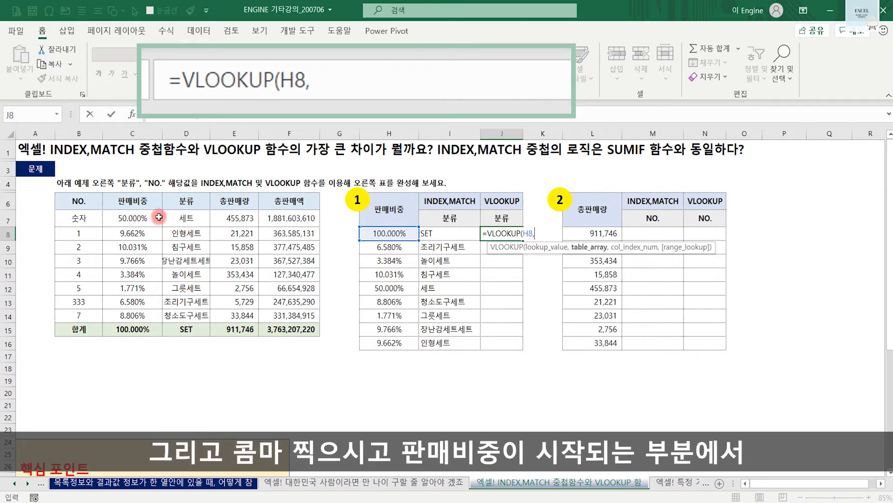
- Add the 판매비중 and 분류 columns as the VLOOKUP table array, made absolute as $C$6:$D$15
{"action": "left_click_drag", "start_coordinate": [156, 201], "coordinate": [183, 329]}
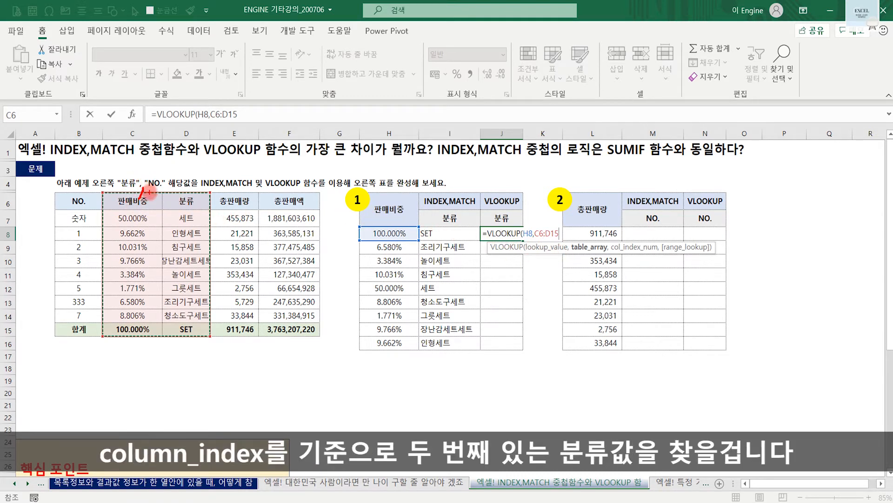
{"action": "left_click_drag", "start_coordinate": [175, 190], "coordinate": [176, 199]}
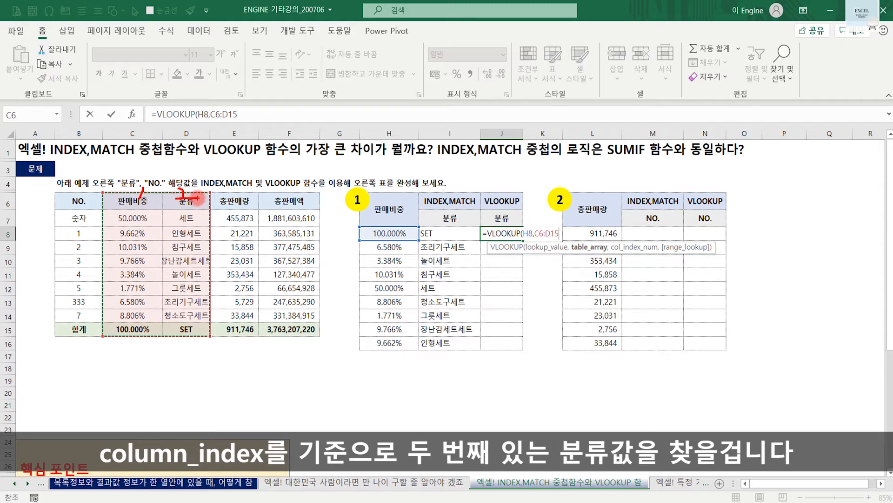
{"action": "key", "text": "Escape"}
{"action": "left_click", "coordinate": [543, 233]}
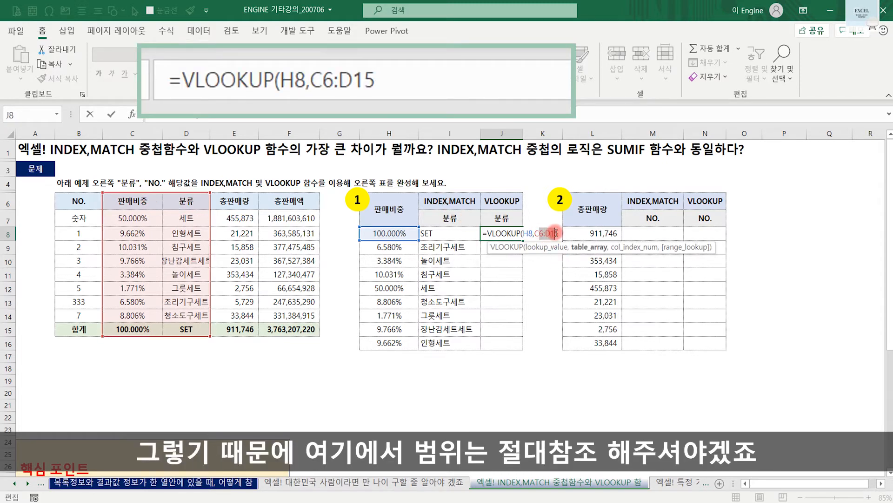
{"action": "key", "text": "F4"}
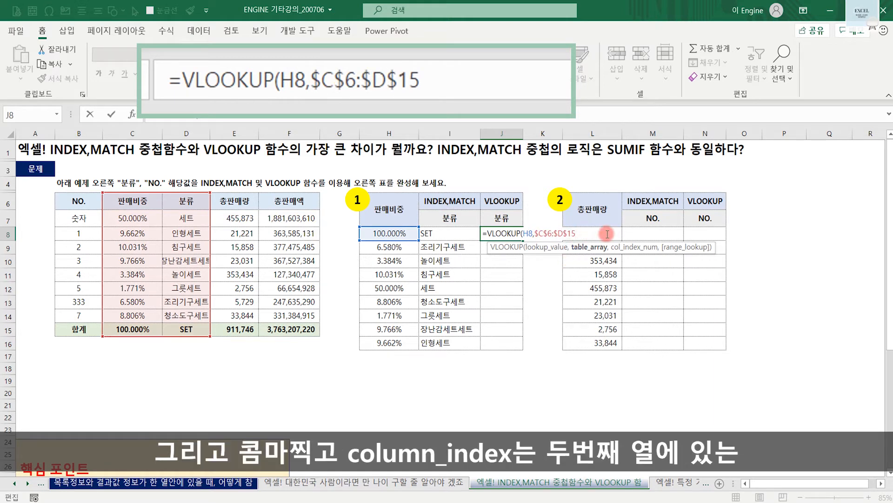
- Complete the J8 VLOOKUP formula with column index 2 and 0 for exact match
{"action": "type", "text": ","}
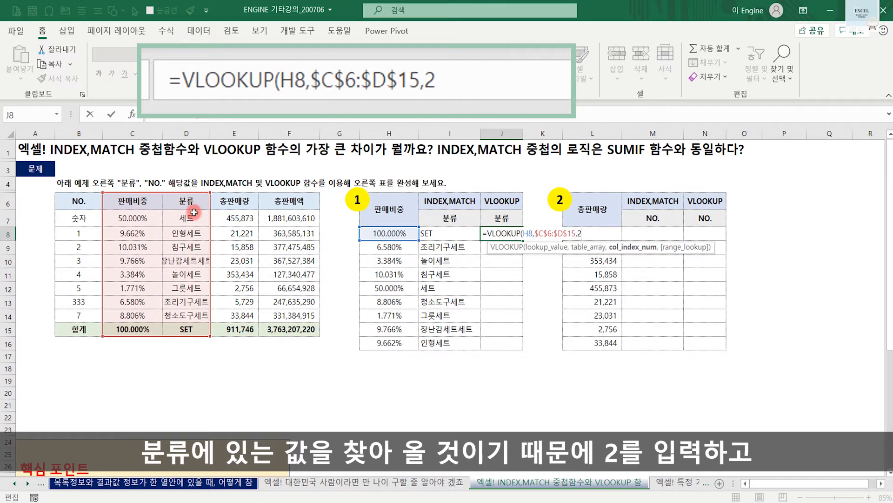
{"action": "type", "text": "2,0"}
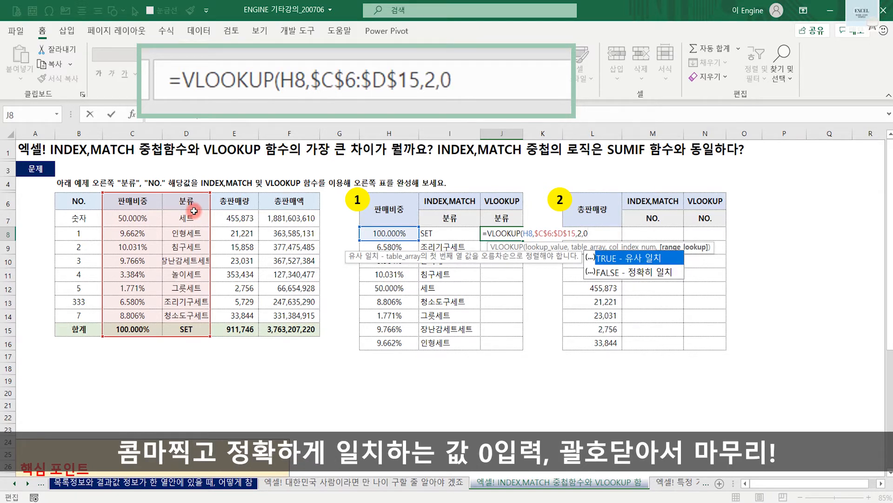
{"action": "type", "text": ")"}
{"action": "key", "text": "Return"}
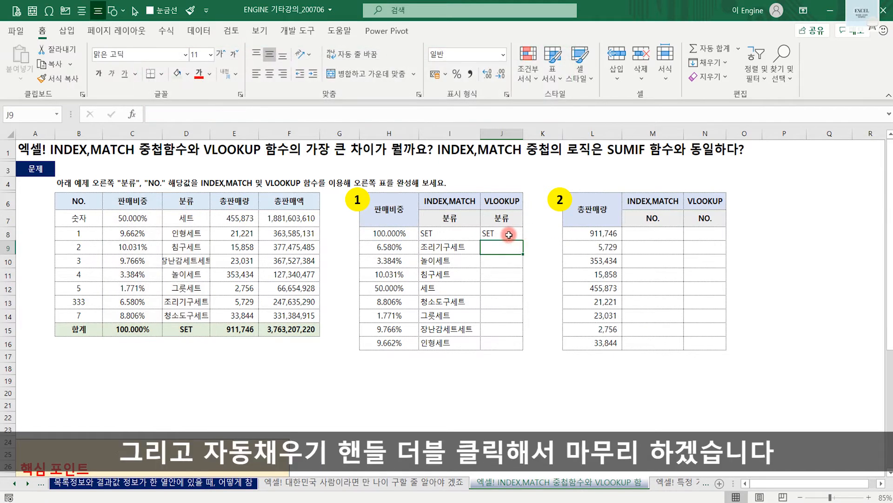
- Fill the J8 VLOOKUP formula down to J16 and widen column J to fit the 분류 names
{"action": "left_click", "coordinate": [510, 235]}
{"action": "double_click", "coordinate": [523, 240]}
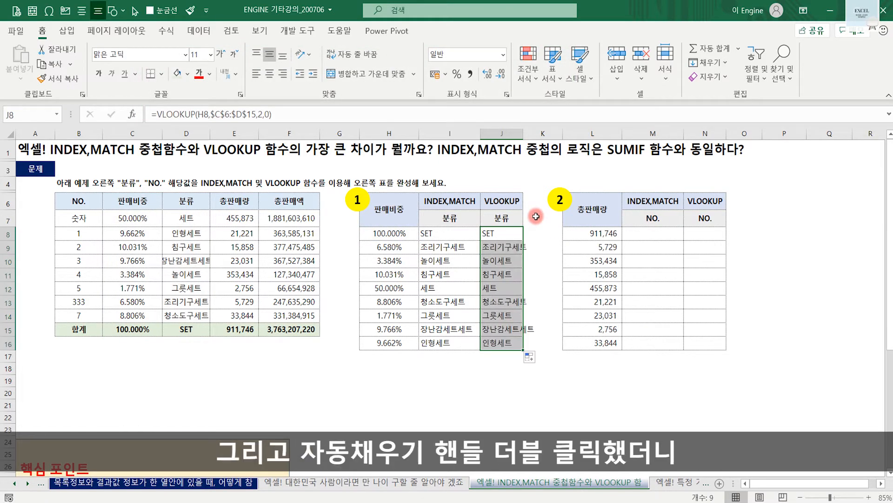
{"action": "left_click", "coordinate": [549, 248]}
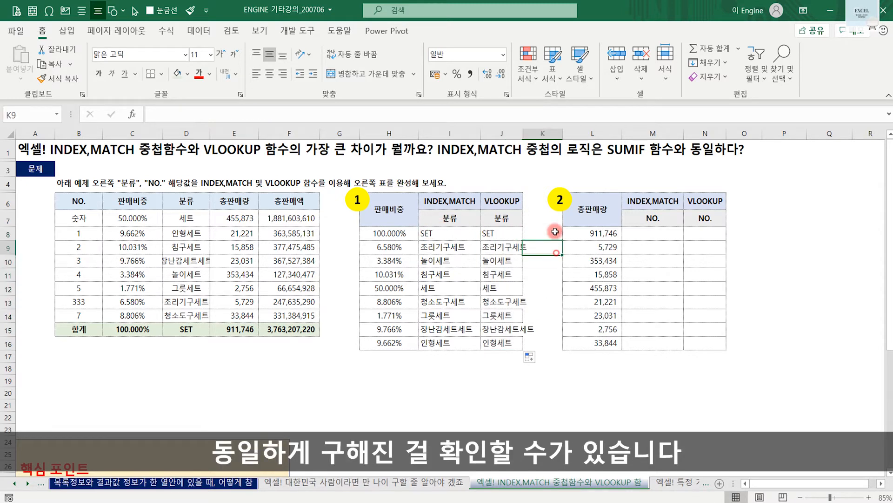
{"action": "left_click_drag", "start_coordinate": [523, 134], "coordinate": [541, 134]}
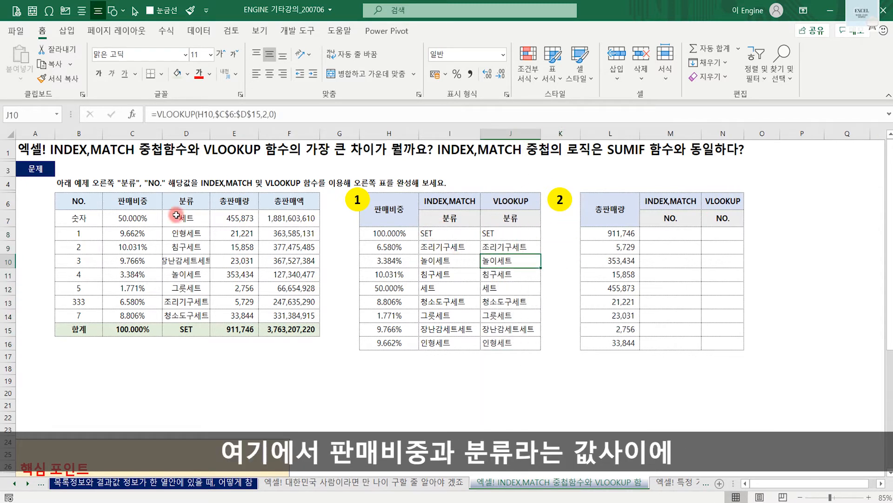
- Insert a blank sheet column between the 판매비중 and 분류 columns, at column D
{"action": "left_click", "coordinate": [128, 200]}
{"action": "left_click", "coordinate": [187, 204]}
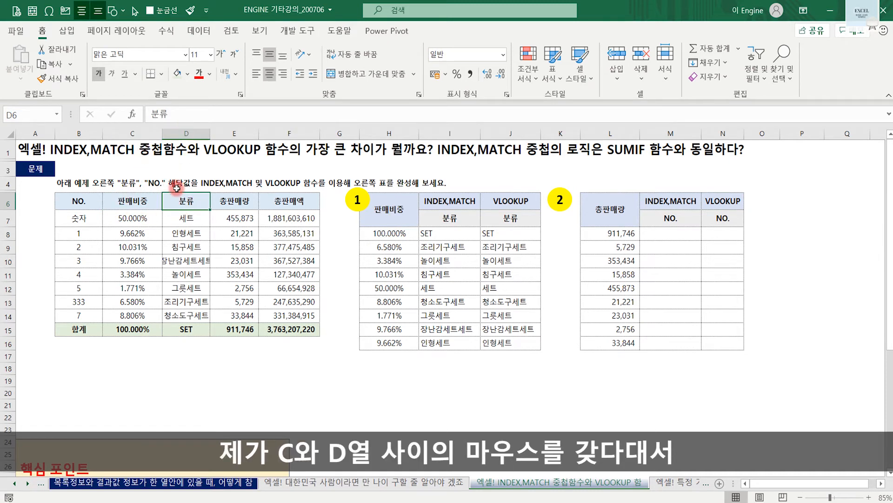
{"action": "right_click", "coordinate": [182, 132]}
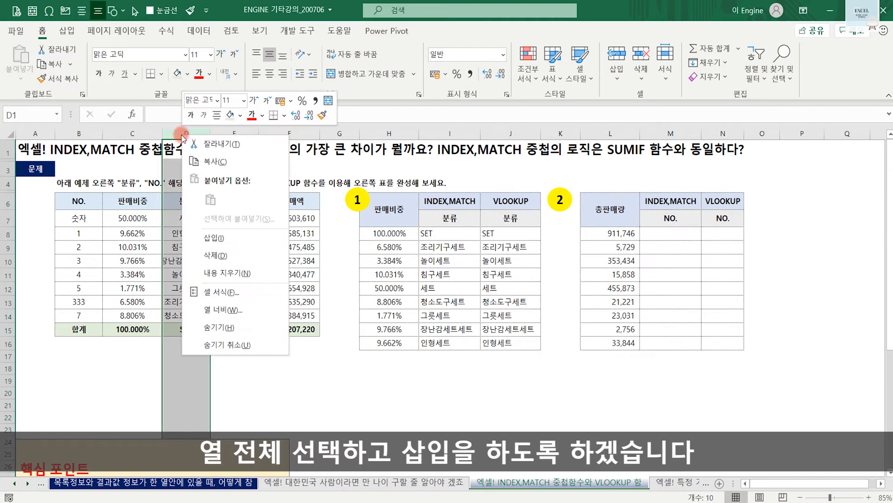
{"action": "left_click", "coordinate": [215, 238]}
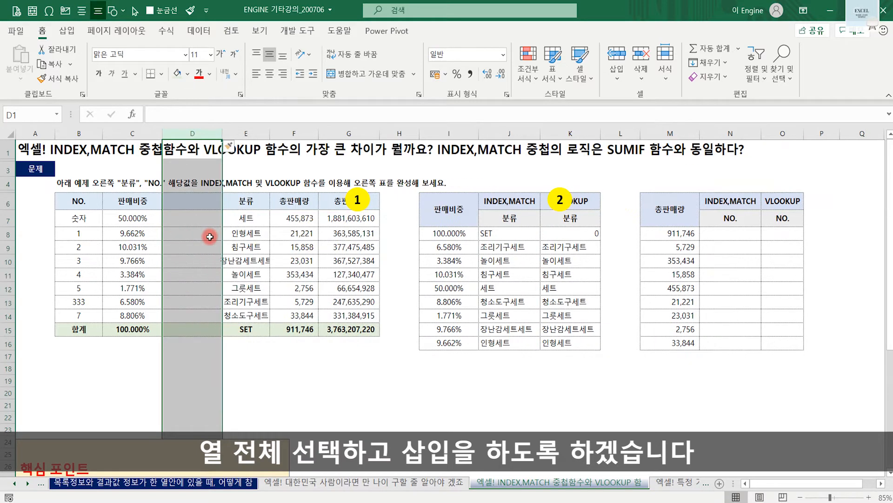
{"action": "left_click", "coordinate": [263, 346]}
- Examine the lookup range from 판매비중 to 분류, marking the blank column D as column index 2
{"action": "left_click", "coordinate": [142, 205]}
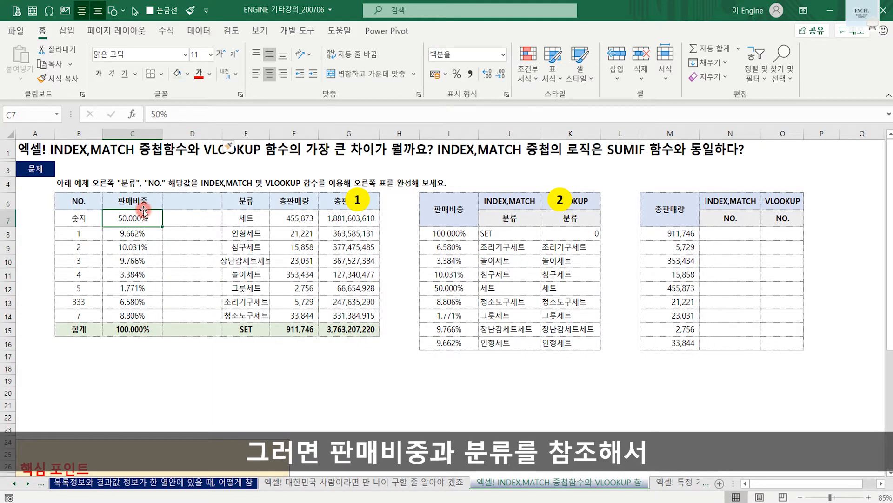
{"action": "left_click", "coordinate": [250, 217]}
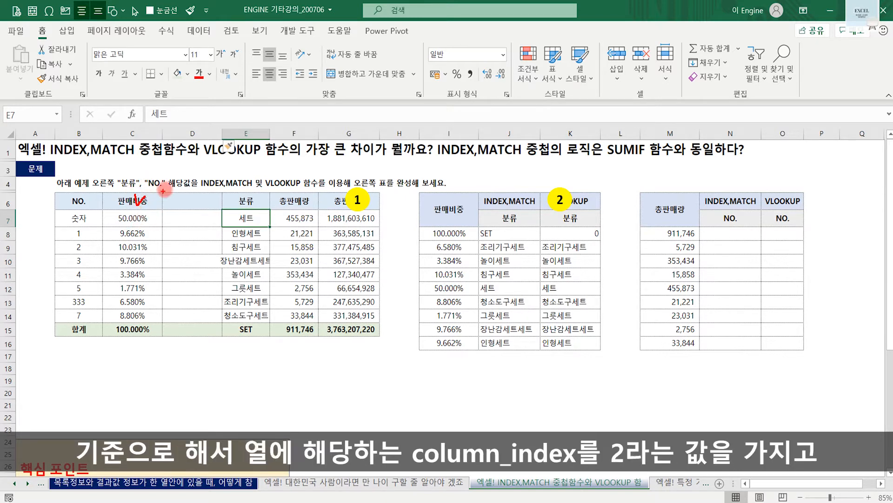
{"action": "left_click_drag", "start_coordinate": [159, 181], "coordinate": [157, 186]}
{"action": "mouse_move", "coordinate": [191, 180]}
{"action": "left_mouse_down"}
{"action": "mouse_move", "coordinate": [207, 198]}
{"action": "mouse_move", "coordinate": [192, 202]}
{"action": "mouse_move", "coordinate": [179, 329]}
{"action": "mouse_move", "coordinate": [188, 333]}
{"action": "left_mouse_up"}
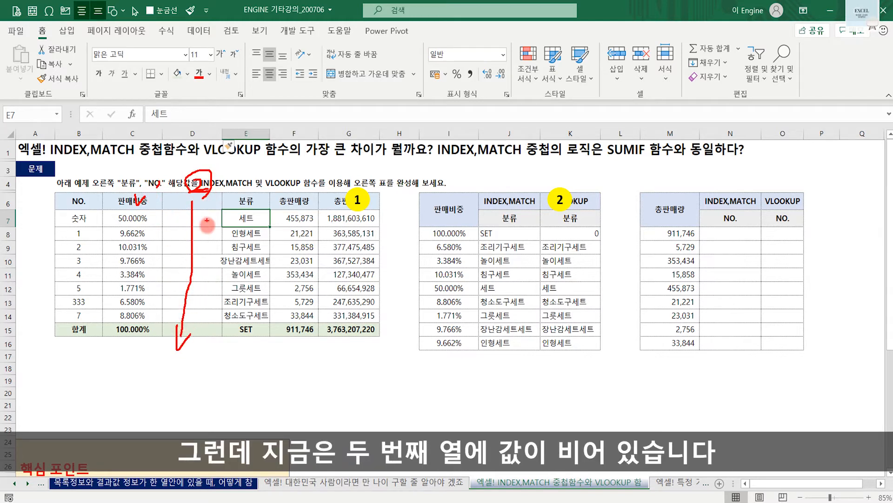
{"action": "key", "text": "Escape"}
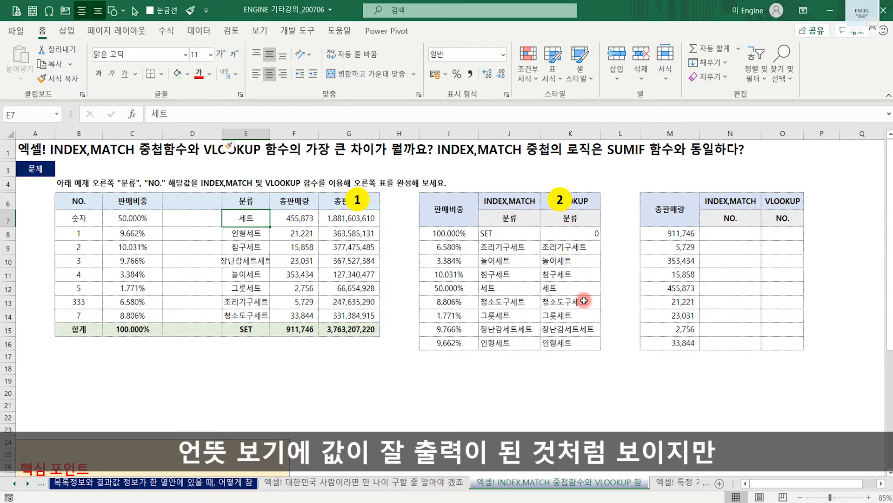
- Re-enter the VLOOKUP formulas in K8 through K16 to recalculate them, and check the INDEX/MATCH formula in J8
{"action": "left_click", "coordinate": [589, 234]}
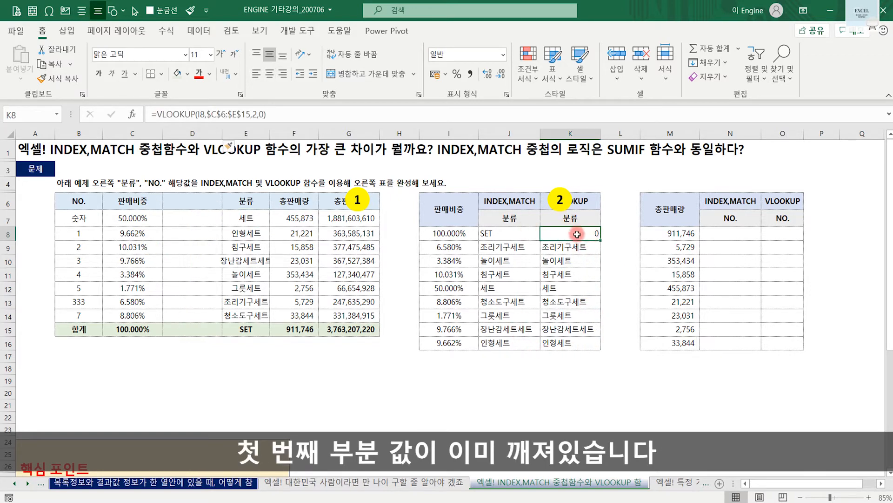
{"action": "key", "text": "Return"}
{"action": "key", "text": "F2"}
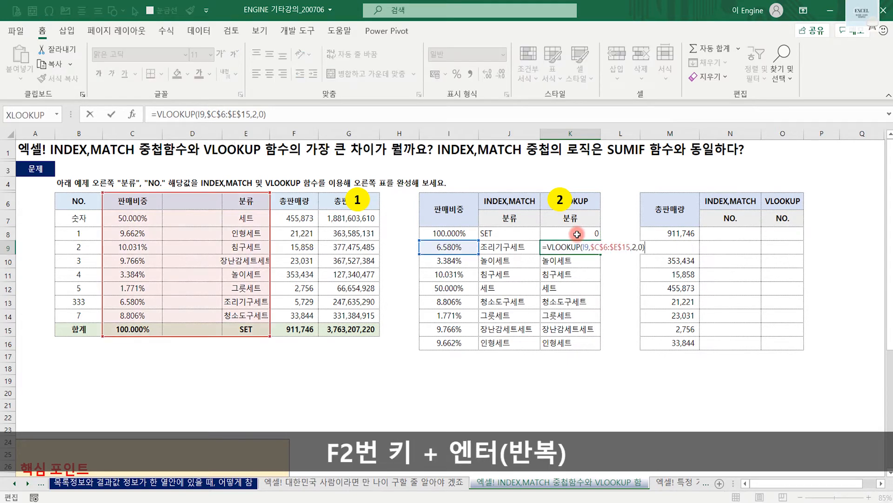
{"action": "key", "text": "Return"}
{"action": "key", "text": "F2"}
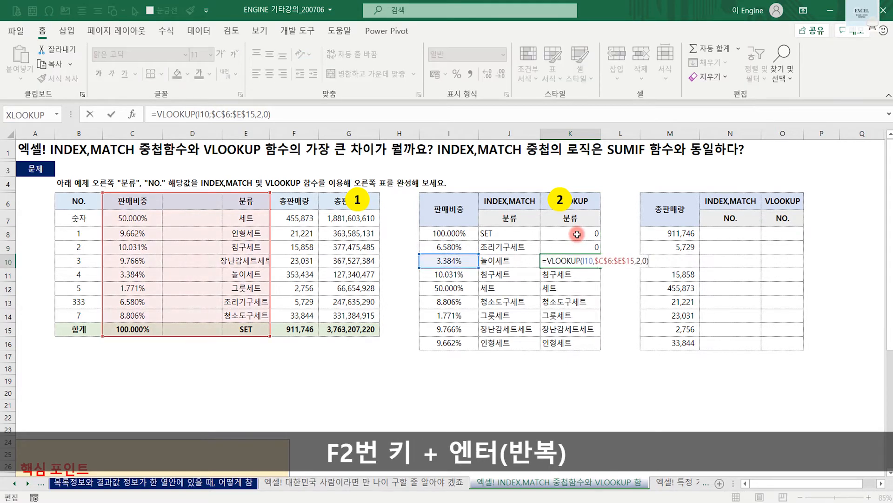
{"action": "key", "text": "Return"}
{"action": "key", "text": "F2"}
{"action": "key", "text": "Return"}
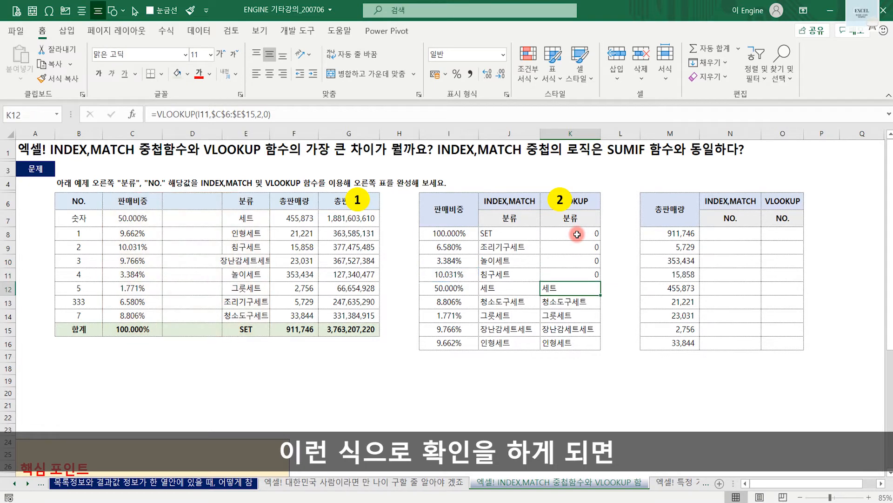
{"action": "key", "text": "F2"}
{"action": "key", "text": "Return"}
{"action": "key", "text": "F2"}
{"action": "key", "text": "Return"}
{"action": "key", "text": "F2"}
{"action": "key", "text": "Return"}
{"action": "key", "text": "F2"}
{"action": "key", "text": "Return"}
{"action": "key", "text": "F2"}
{"action": "key", "text": "Return"}
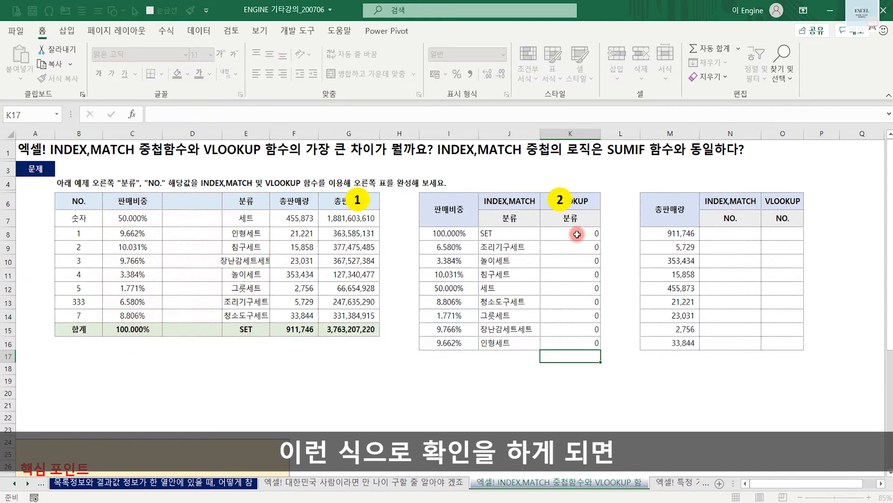
{"action": "key", "text": "Return"}
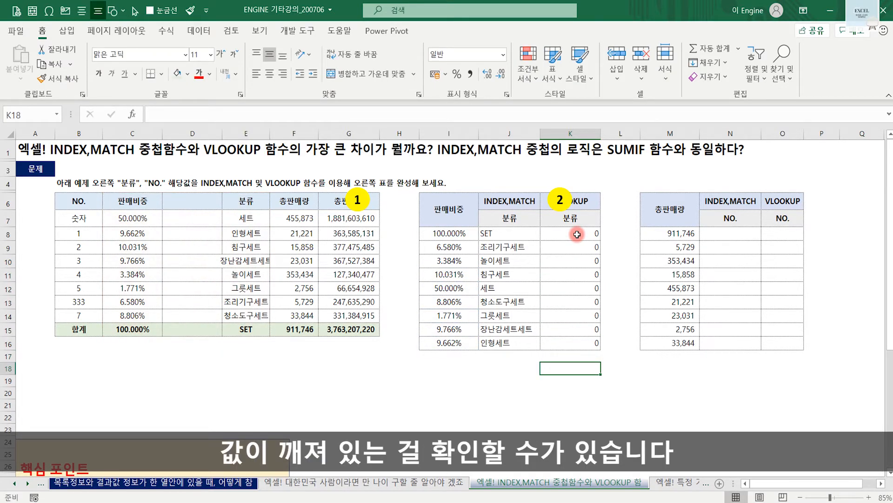
{"action": "left_click", "coordinate": [514, 238]}
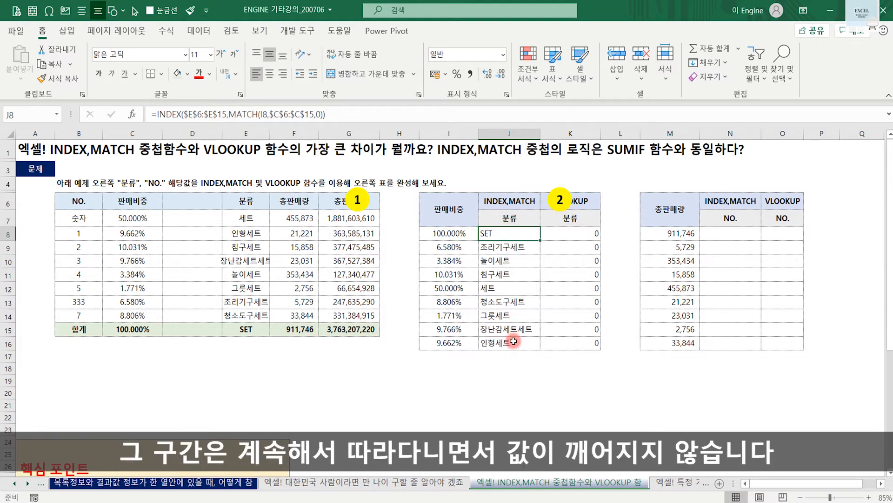
- Start an INDEX formula in N8 with the NO. column $B$6:$B$15 as its absolute array
{"action": "left_click", "coordinate": [701, 237]}
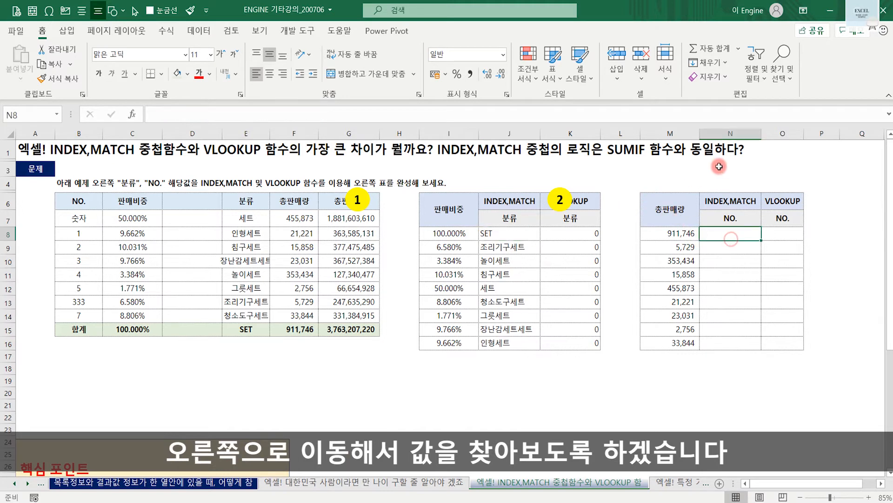
{"action": "type", "text": "=index("}
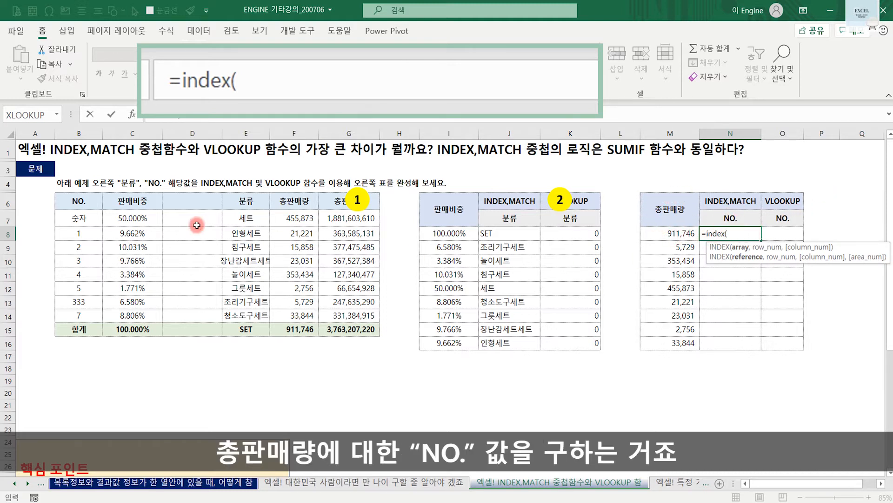
{"action": "left_click_drag", "start_coordinate": [83, 201], "coordinate": [82, 330]}
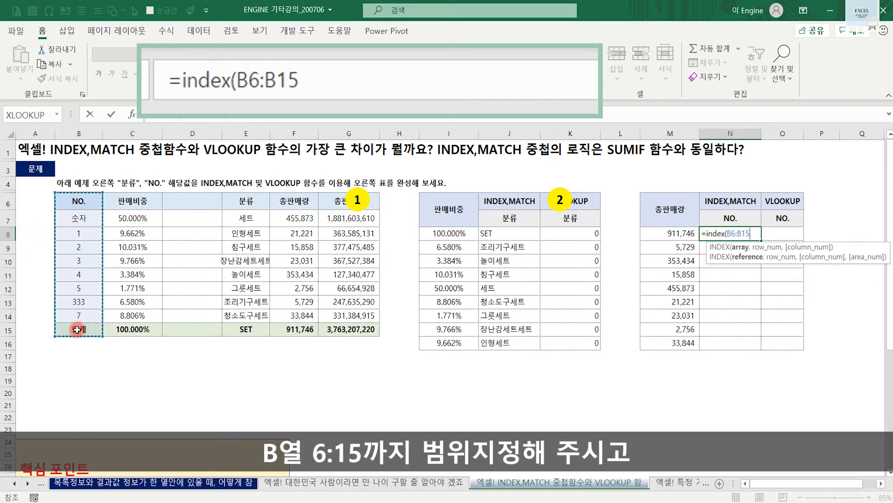
{"action": "key", "text": "F4"}
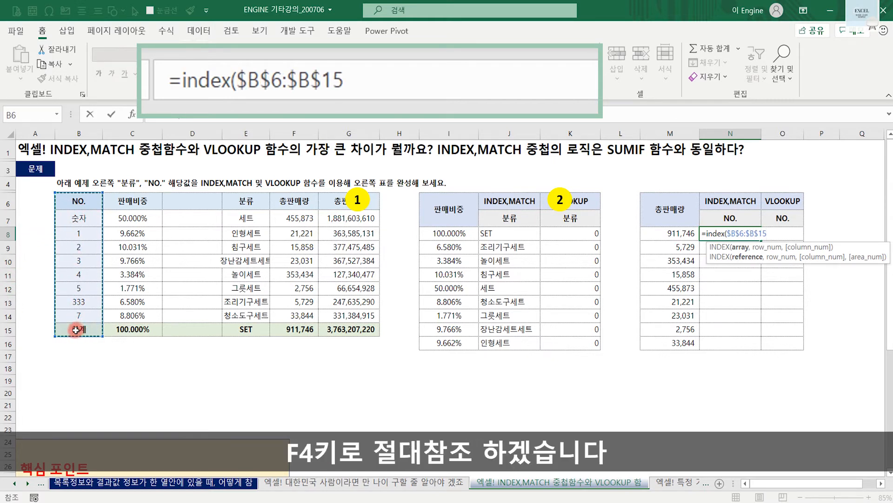
{"action": "type", "text": ","}
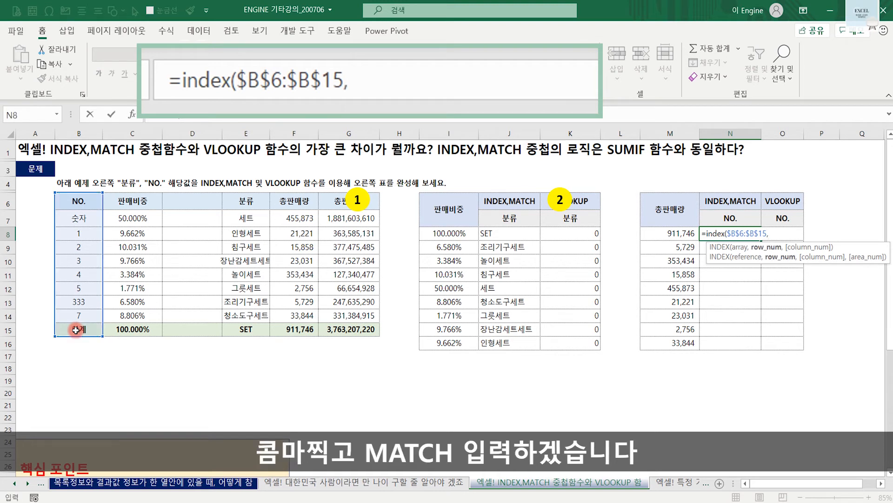
{"action": "type", "text": "match("}
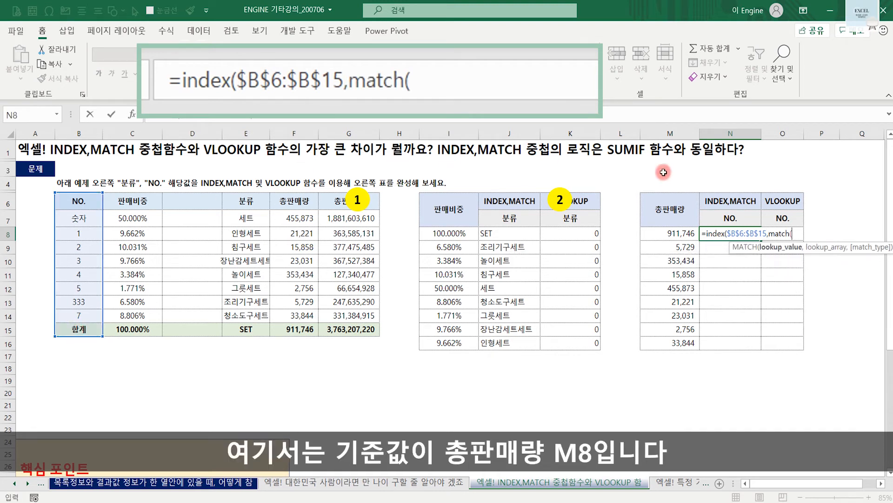
- Complete the N8 formula with a nested MATCH of M8 in $F$6:$F$15, using 0 for exact match
{"action": "left_click", "coordinate": [670, 235]}
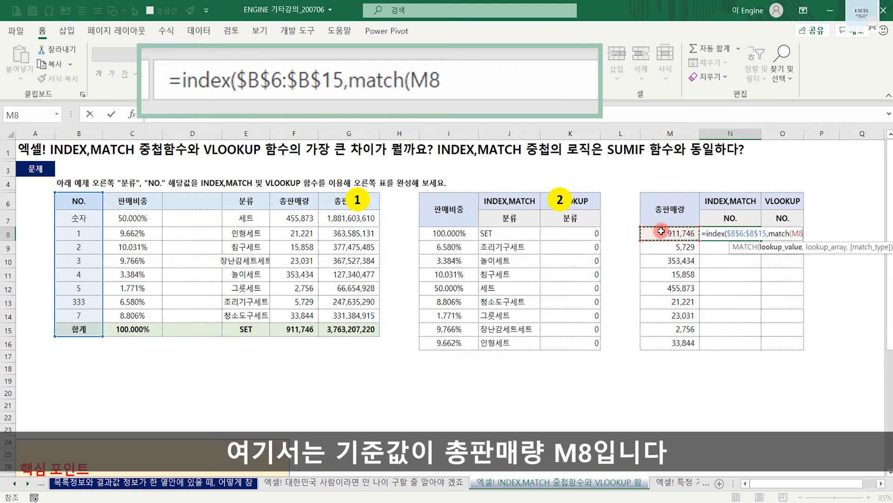
{"action": "type", "text": ","}
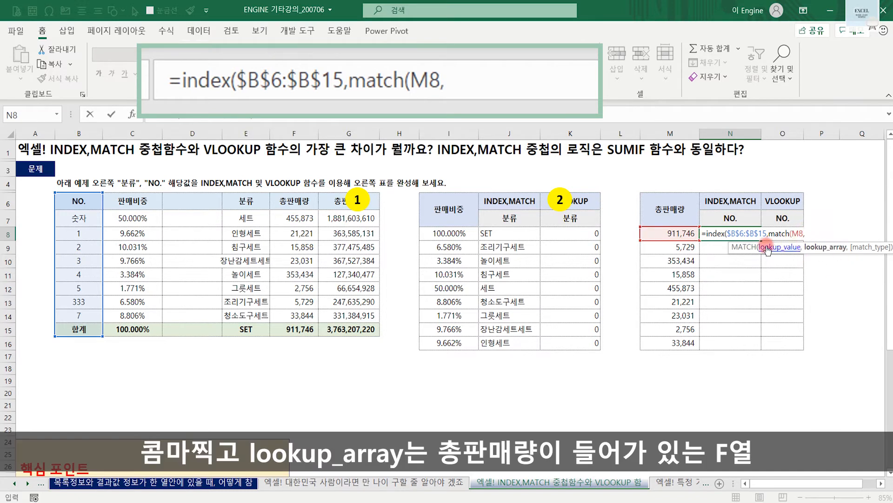
{"action": "left_click_drag", "start_coordinate": [298, 204], "coordinate": [294, 333]}
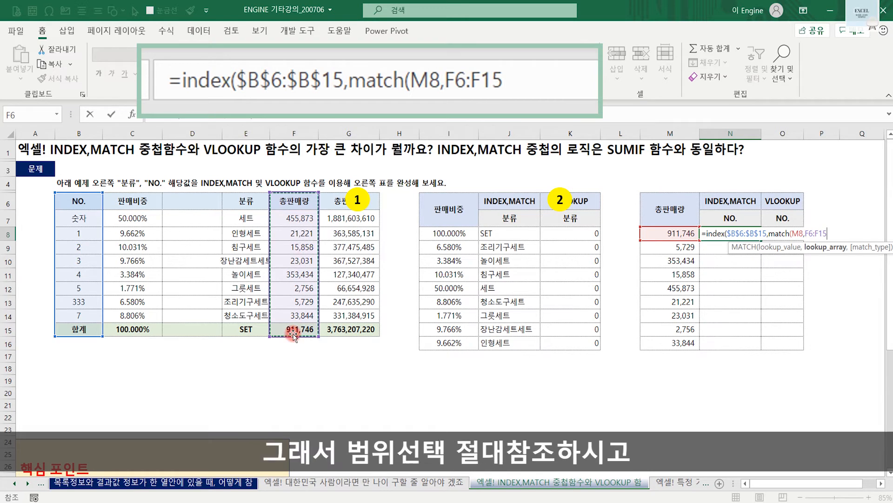
{"action": "key", "text": "F4"}
{"action": "type", "text": ","}
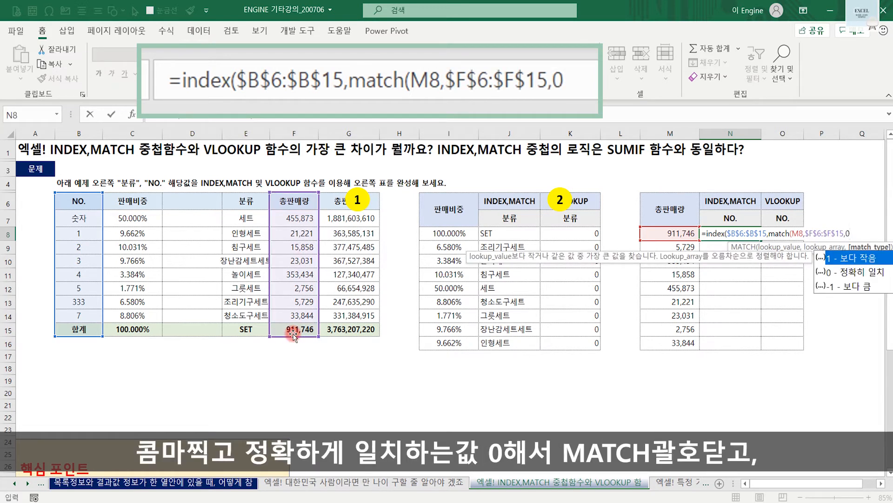
{"action": "type", "text": "0))"}
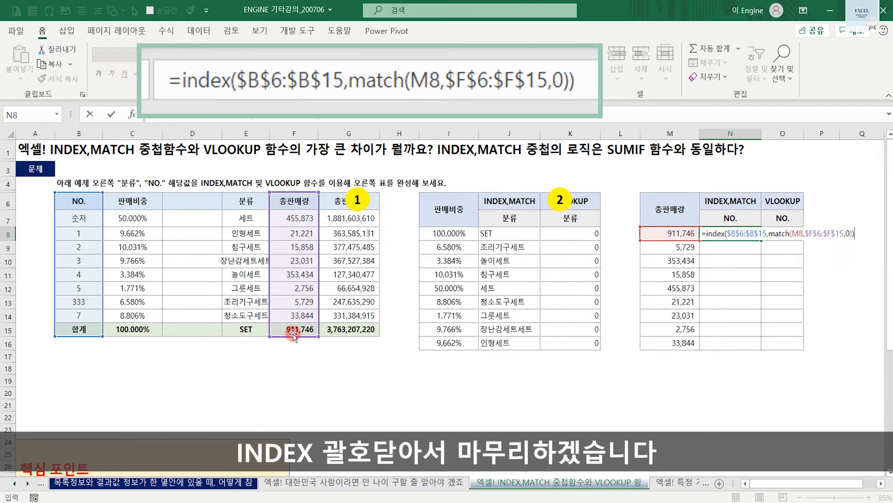
{"action": "key", "text": "Return"}
- Compare N8 with the source table's 합계 row, fill its formula down to N16, and widen column O
{"action": "left_click", "coordinate": [729, 233]}
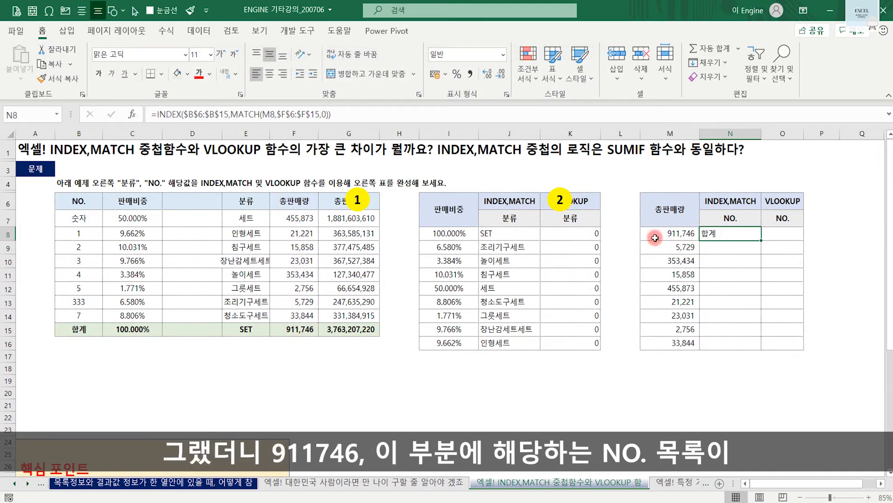
{"action": "left_click", "coordinate": [297, 332]}
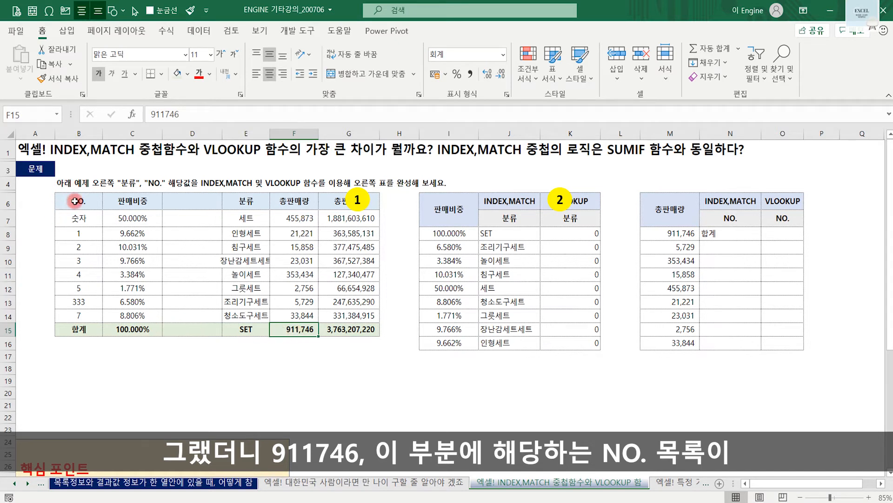
{"action": "left_click", "coordinate": [74, 333]}
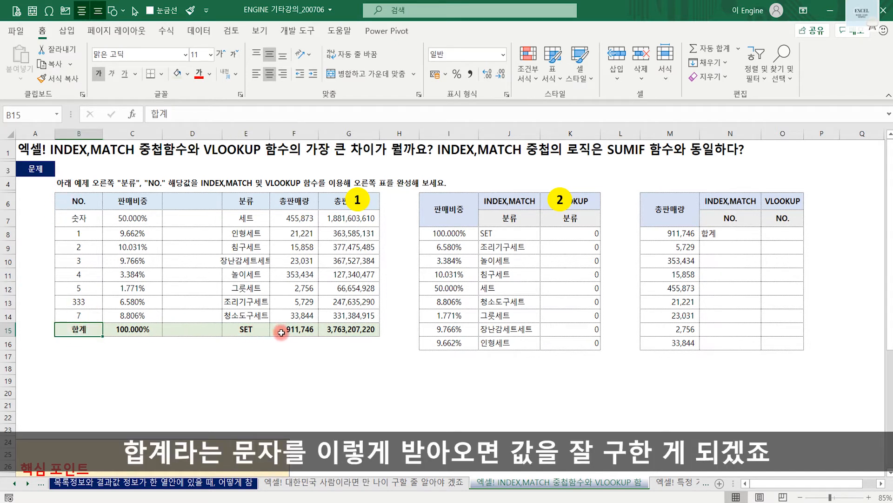
{"action": "left_click", "coordinate": [753, 235]}
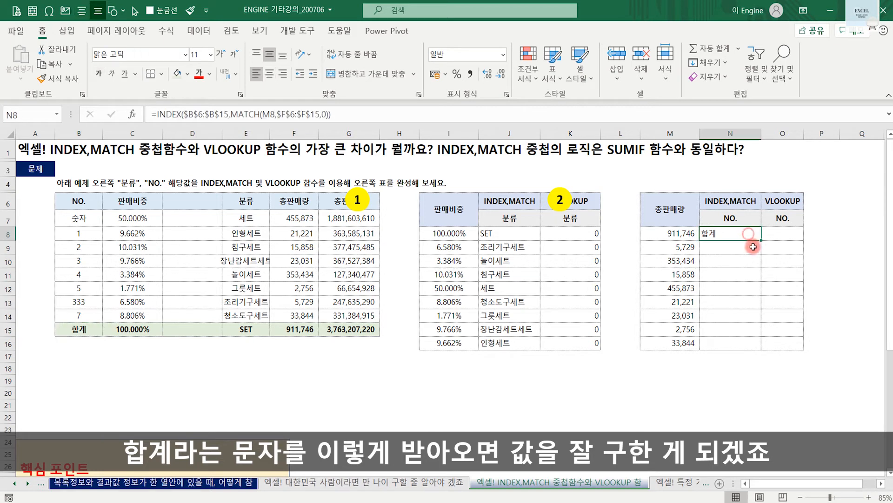
{"action": "double_click", "coordinate": [760, 240]}
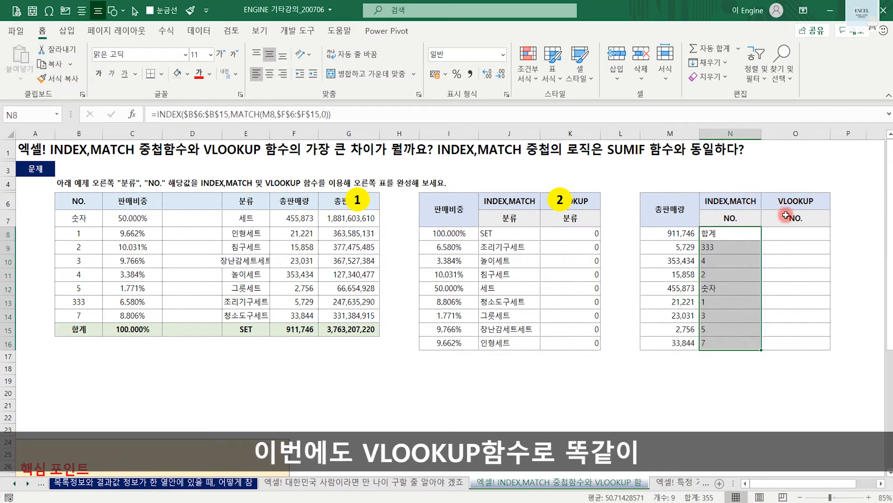
- Examine the 총판매량 lookup values and where the source 총판매량 column sits relative to the NO. column
{"action": "left_click", "coordinate": [731, 238]}
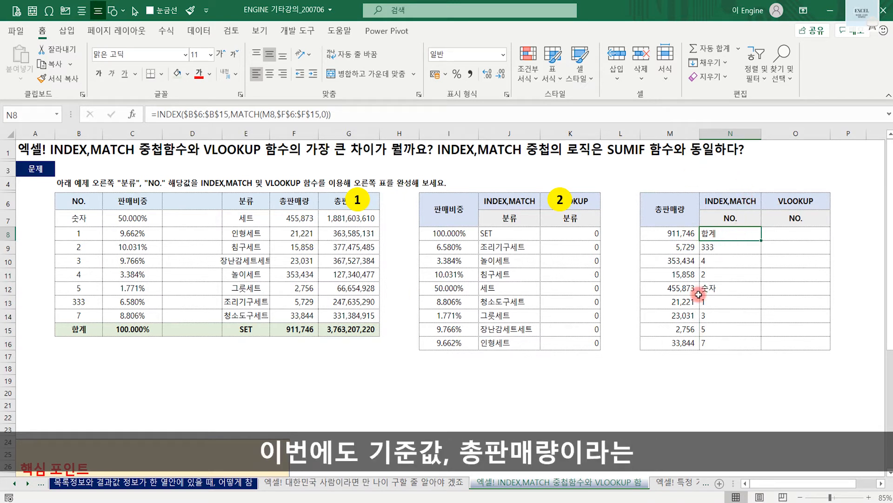
{"action": "left_click_drag", "start_coordinate": [670, 209], "coordinate": [685, 343]}
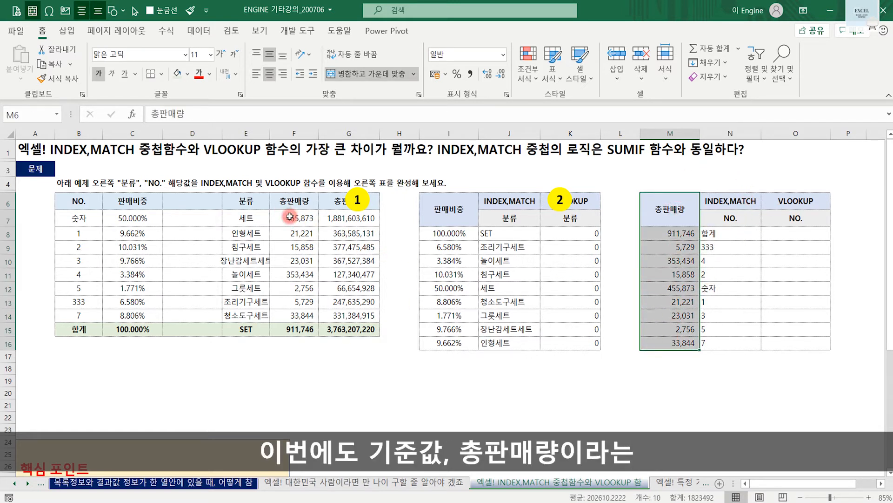
{"action": "left_click_drag", "start_coordinate": [290, 217], "coordinate": [295, 329]}
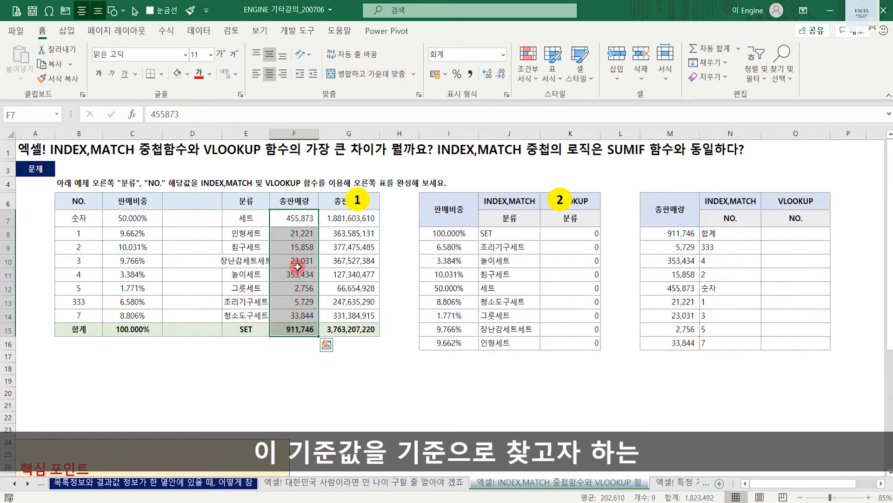
{"action": "mouse_move", "coordinate": [93, 204]}
{"action": "left_mouse_down"}
{"action": "mouse_move", "coordinate": [52, 205]}
{"action": "mouse_move", "coordinate": [75, 213]}
{"action": "left_mouse_up"}
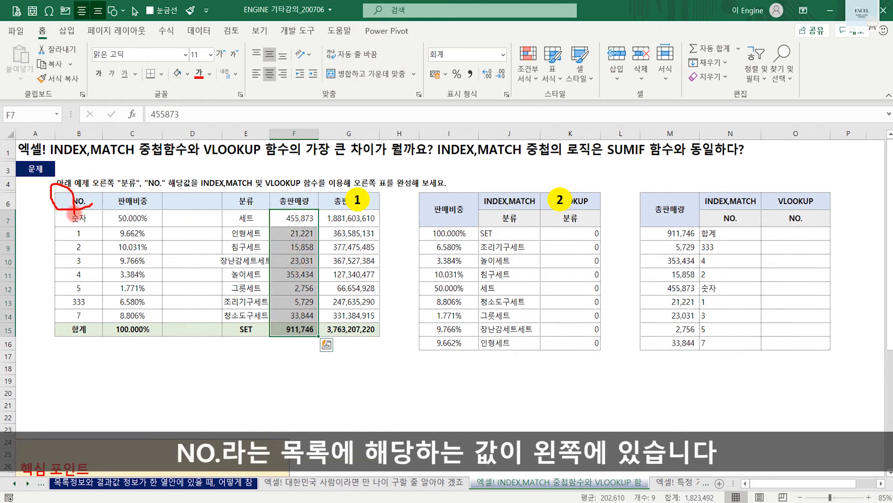
{"action": "mouse_move", "coordinate": [292, 216]}
{"action": "left_mouse_down"}
{"action": "mouse_move", "coordinate": [102, 184]}
{"action": "mouse_move", "coordinate": [94, 201]}
{"action": "mouse_move", "coordinate": [110, 190]}
{"action": "left_mouse_up"}
{"action": "key", "text": "Escape"}
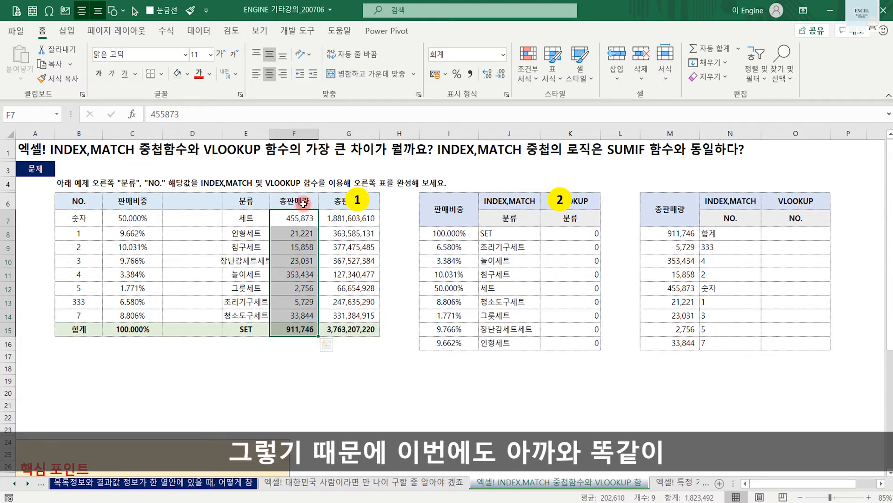
- Move the source 총판매량 column F6:F15 in front of the NO. column by inserting the cut cells at B6
{"action": "left_click_drag", "start_coordinate": [295, 203], "coordinate": [297, 329]}
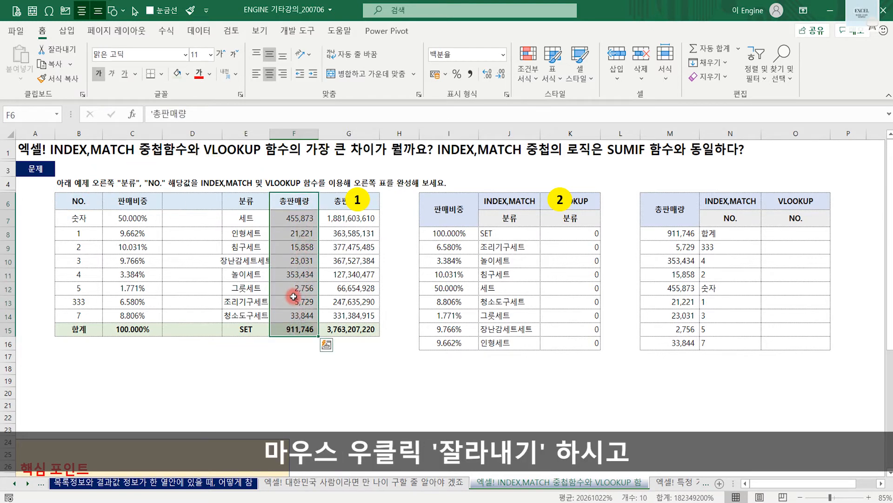
{"action": "right_click", "coordinate": [294, 297]}
{"action": "left_click", "coordinate": [344, 126]}
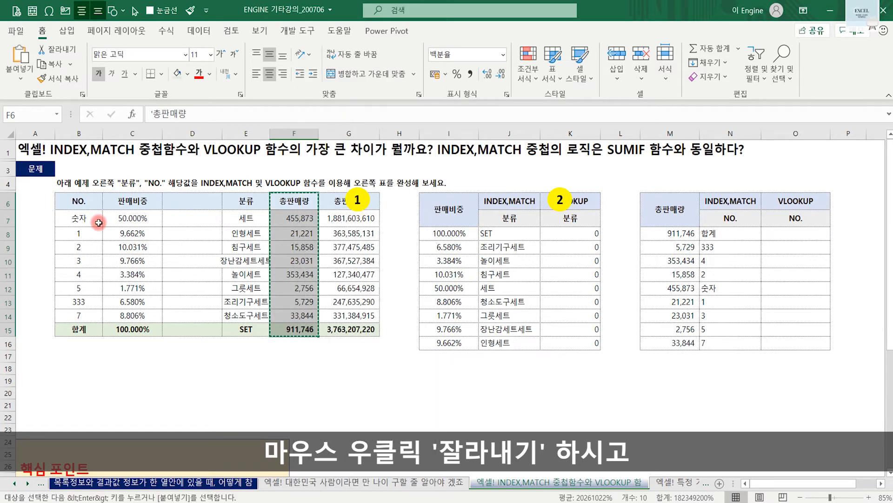
{"action": "left_click", "coordinate": [68, 202]}
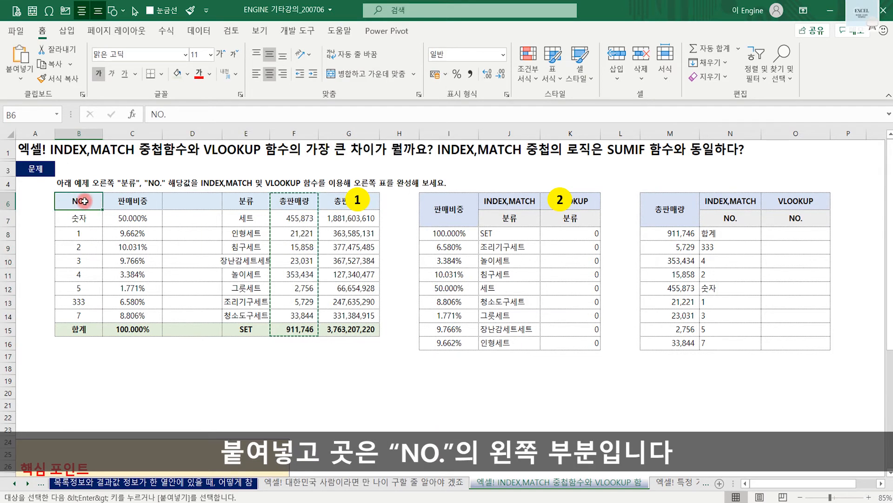
{"action": "right_click", "coordinate": [84, 201]}
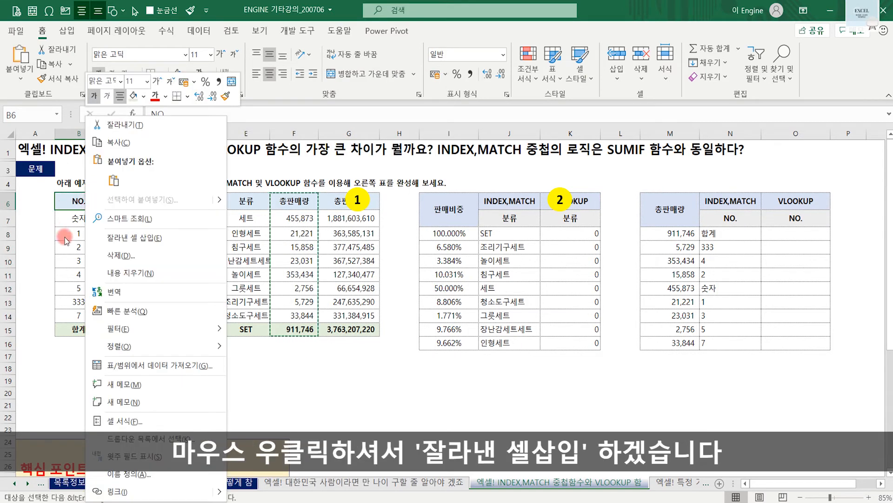
{"action": "left_click", "coordinate": [134, 238]}
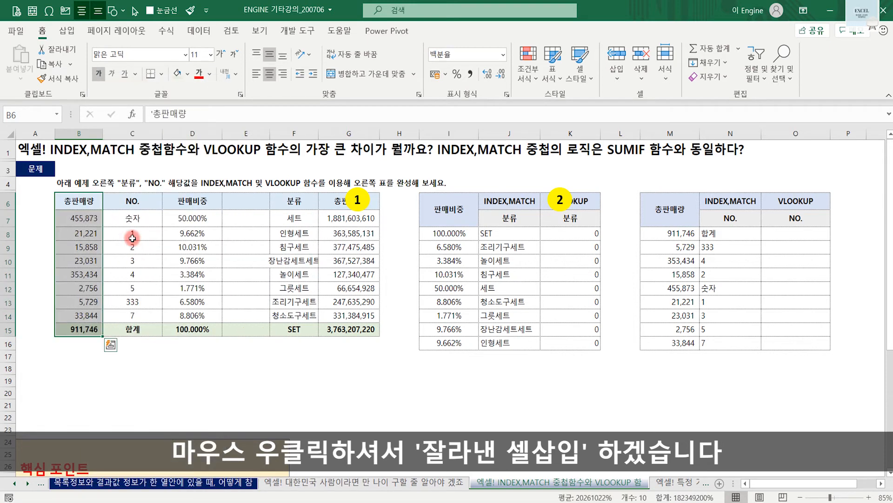
{"action": "left_click", "coordinate": [172, 246]}
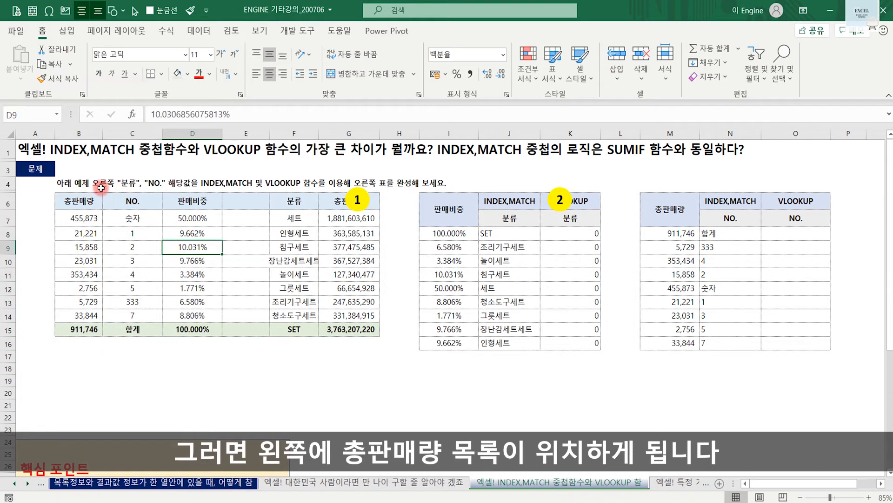
{"action": "left_click", "coordinate": [83, 200]}
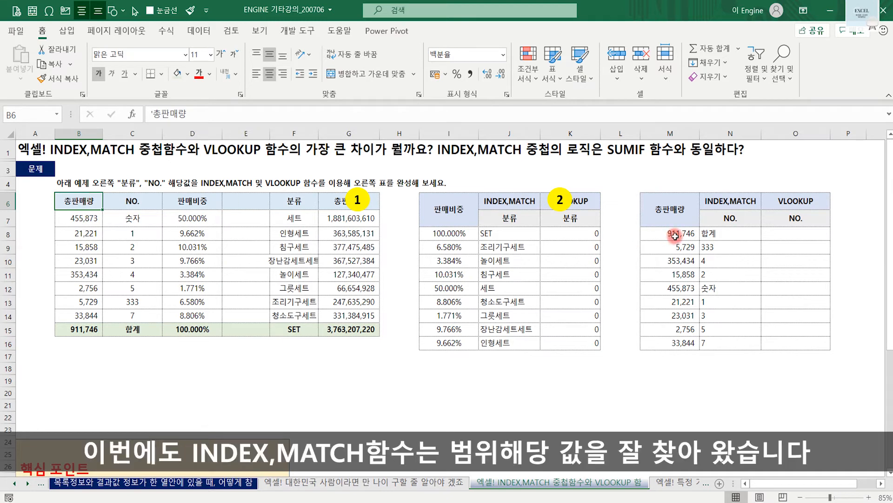
- Start a VLOOKUP formula in O8 with M8 as the lookup value and the 총판매량 and NO. columns B6:C15 as the table array
{"action": "left_click_drag", "start_coordinate": [713, 234], "coordinate": [708, 342]}
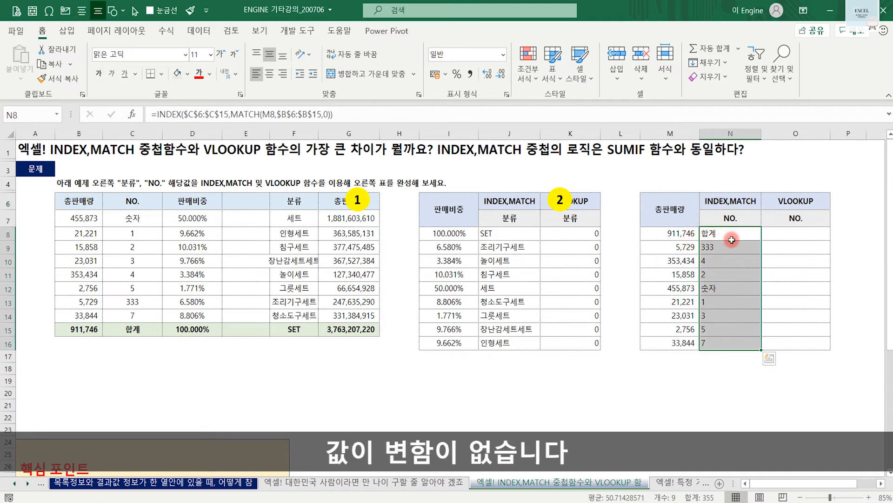
{"action": "left_click", "coordinate": [808, 235]}
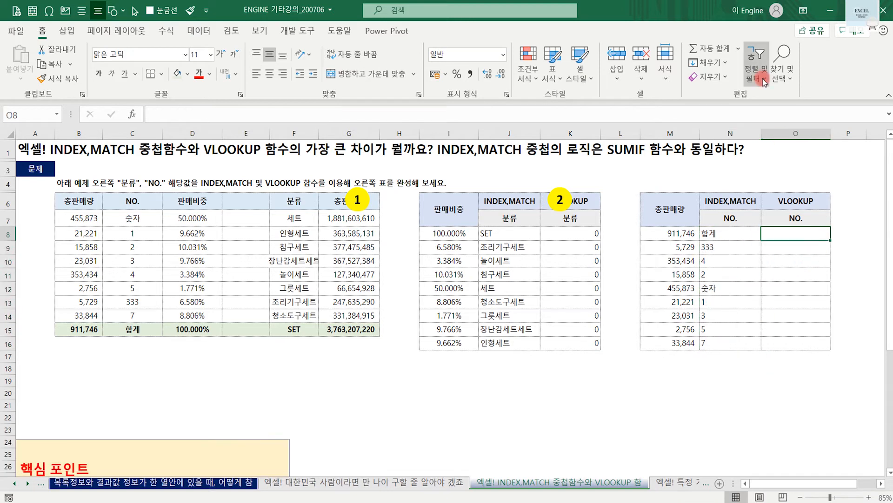
{"action": "type", "text": "=vlo"}
{"action": "key", "text": "Tab"}
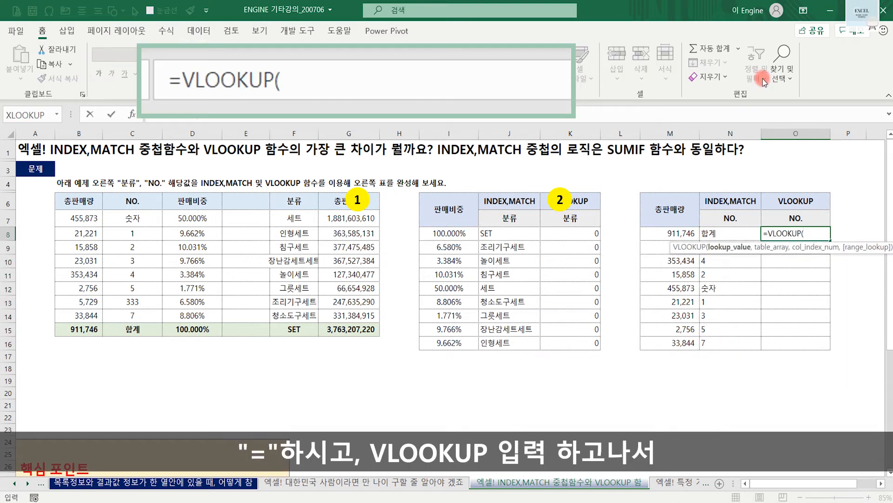
{"action": "left_click", "coordinate": [676, 235]}
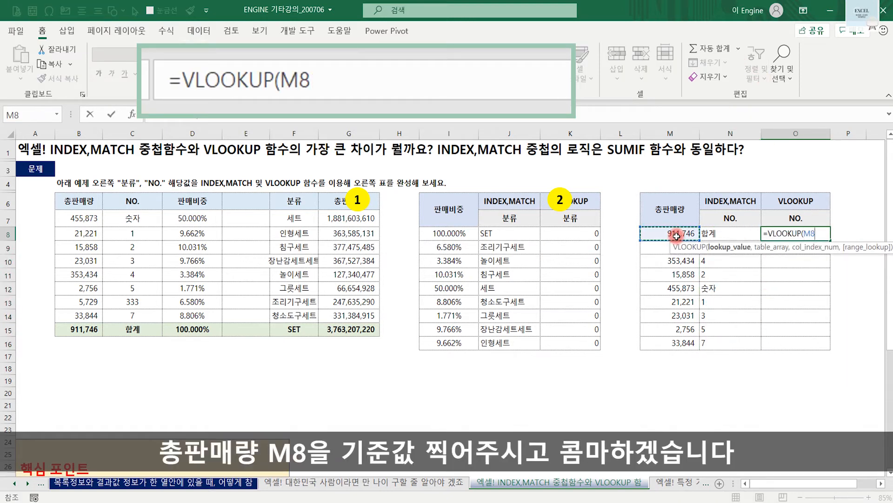
{"action": "type", "text": ","}
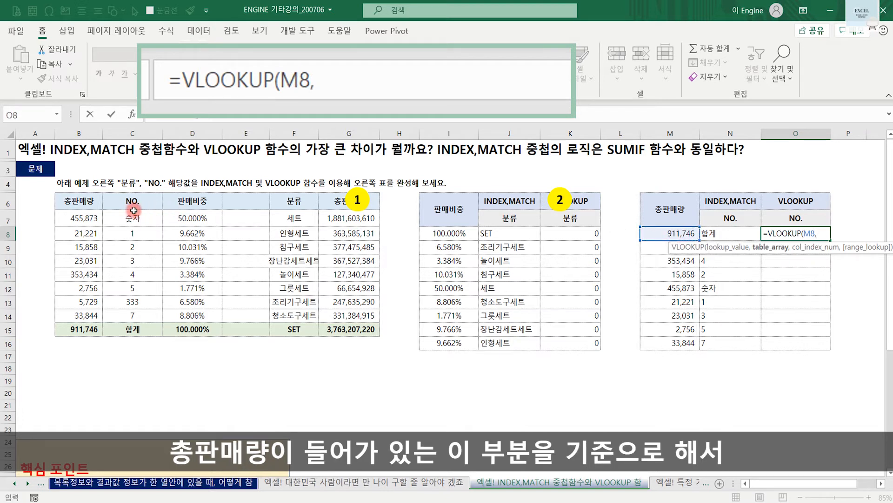
{"action": "left_click_drag", "start_coordinate": [85, 201], "coordinate": [133, 322]}
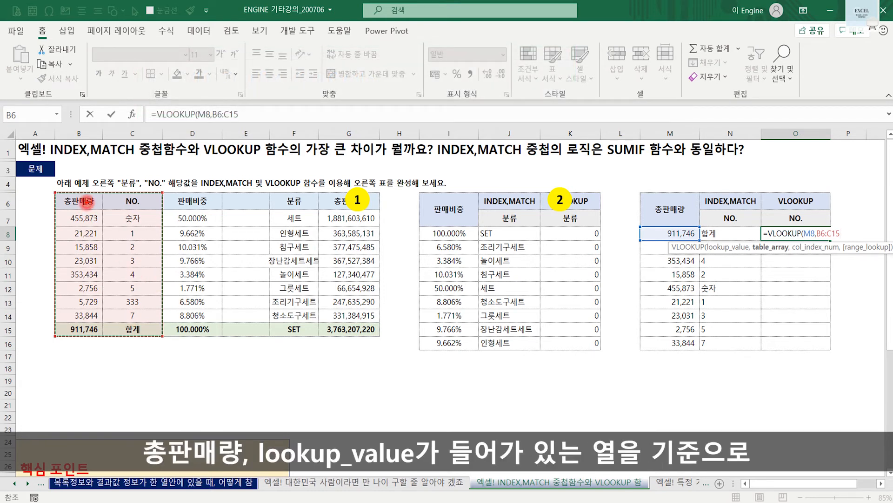
{"action": "mouse_move", "coordinate": [86, 204]}
{"action": "left_mouse_down"}
{"action": "mouse_move", "coordinate": [79, 216]}
{"action": "mouse_move", "coordinate": [154, 215]}
{"action": "mouse_move", "coordinate": [150, 181]}
{"action": "left_mouse_up"}
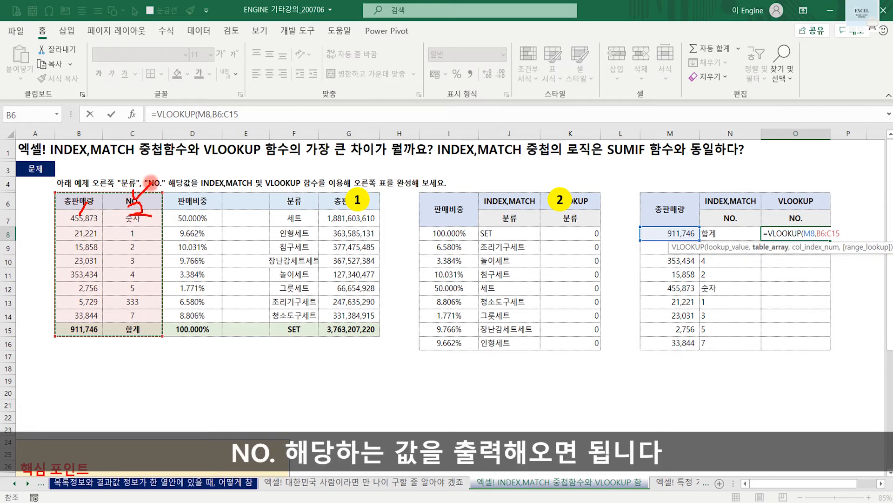
- Complete the O8 VLOOKUP by making its range absolute as $B$6:$C$15, with column index 2 and 0 for exact match
{"action": "key", "text": "Escape"}
{"action": "key", "text": "F4"}
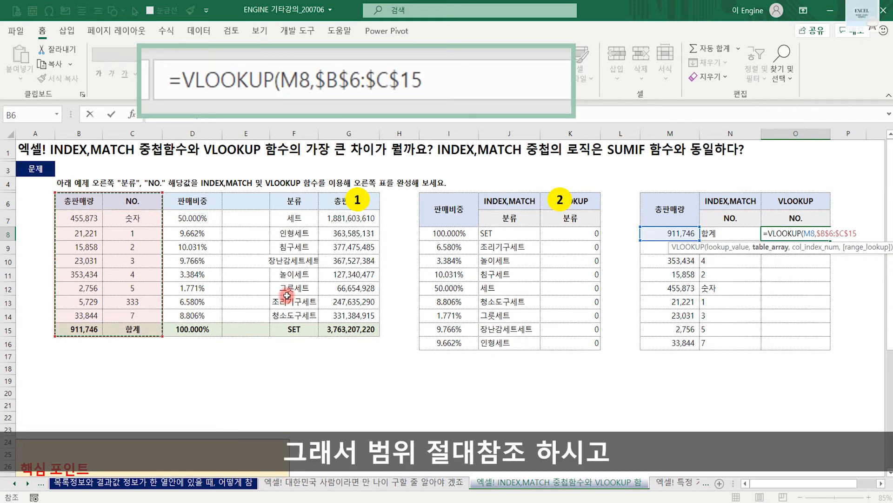
{"action": "type", "text": ","}
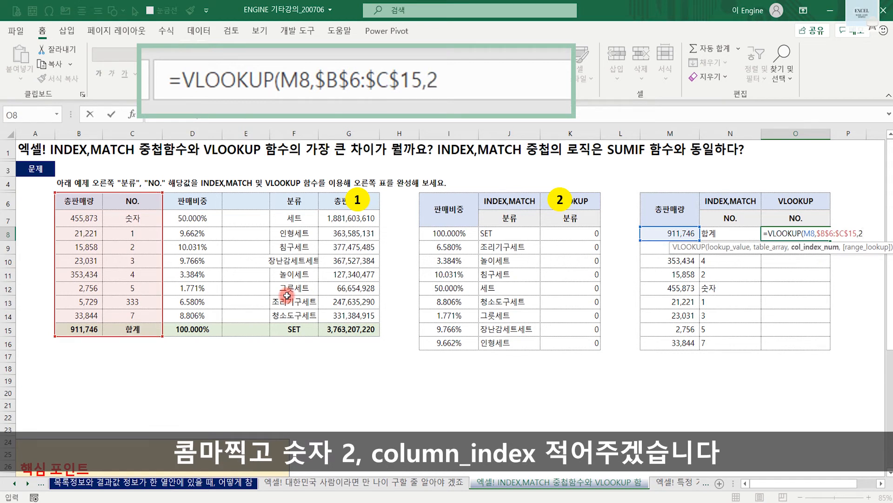
{"action": "type", "text": "2,"}
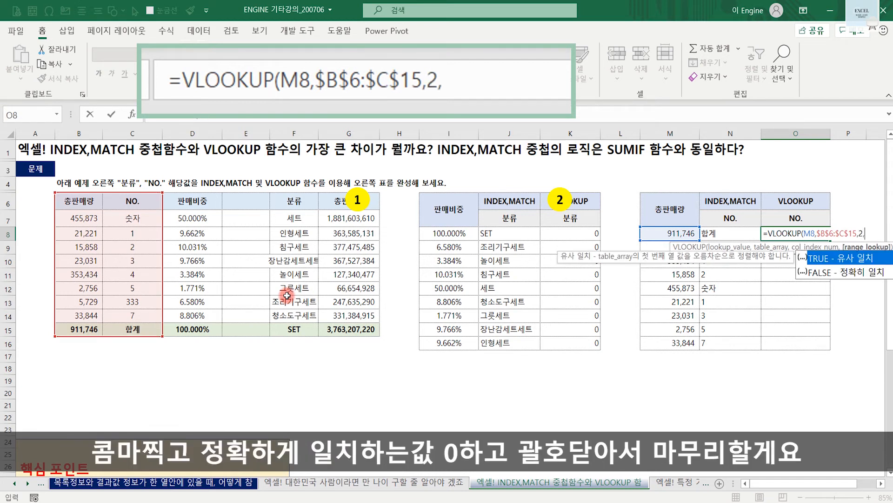
{"action": "type", "text": "0"}
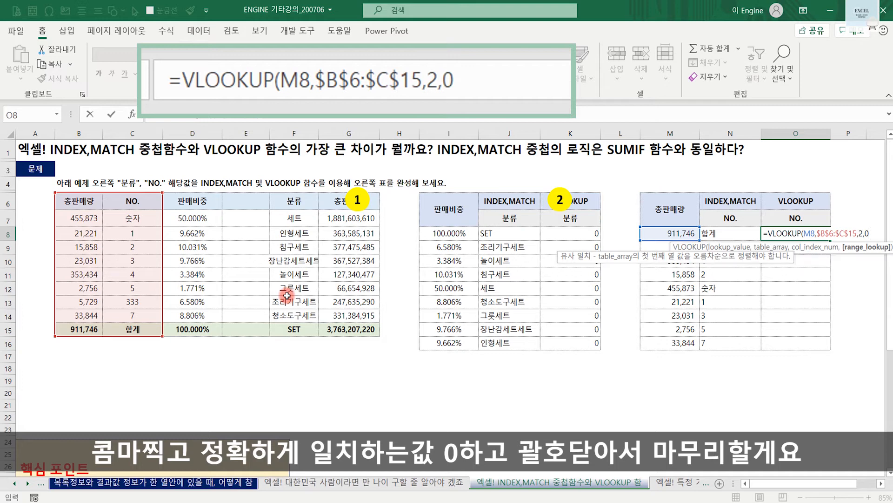
{"action": "type", "text": ")"}
{"action": "key", "text": "Return"}
- Fill the O8 VLOOKUP formula down to O16 and compare its values with the INDEX/MATCH results in column N
{"action": "left_click", "coordinate": [789, 235]}
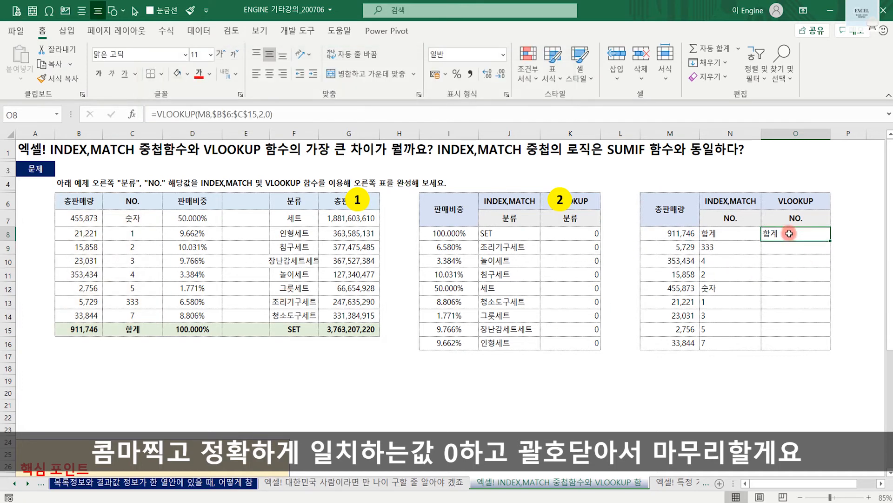
{"action": "double_click", "coordinate": [830, 240]}
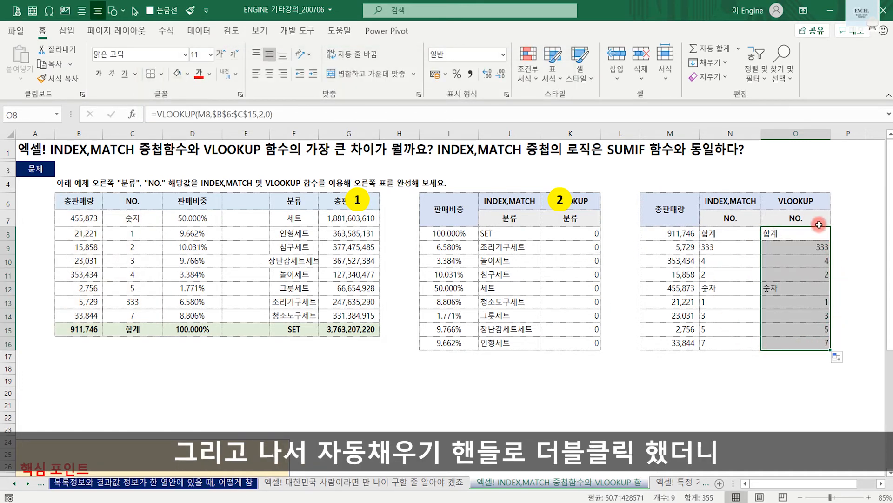
{"action": "left_click", "coordinate": [801, 402]}
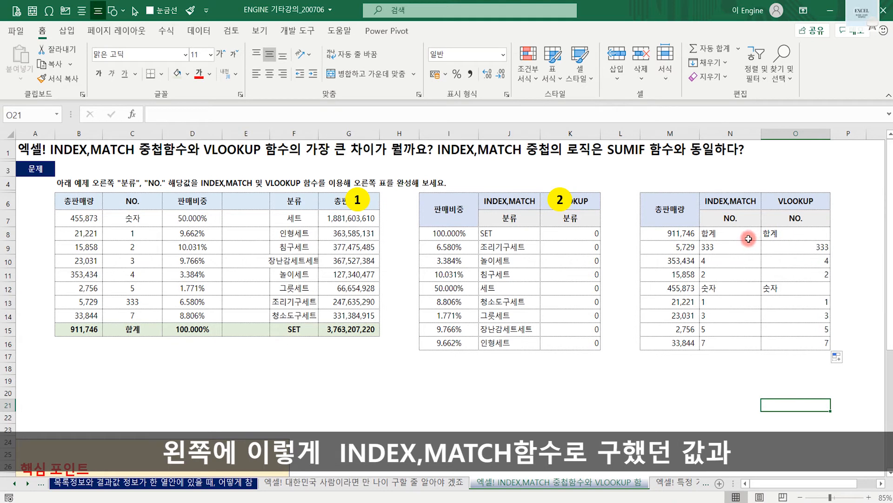
{"action": "left_click_drag", "start_coordinate": [749, 239], "coordinate": [775, 343]}
{"action": "left_click", "coordinate": [742, 394]}
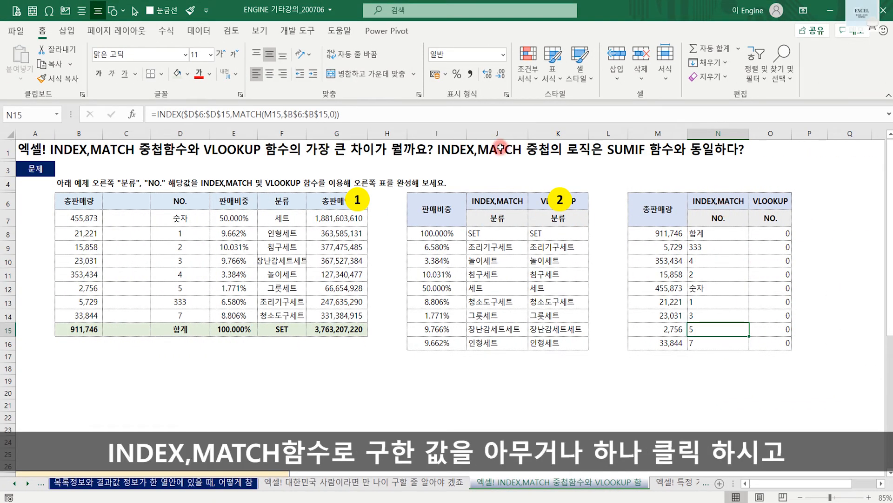
- Examine the order of the range and criterion arguments in N8's INDEX/MATCH formula and relate it to the SUMIF logic in the title
{"action": "left_click", "coordinate": [711, 233]}
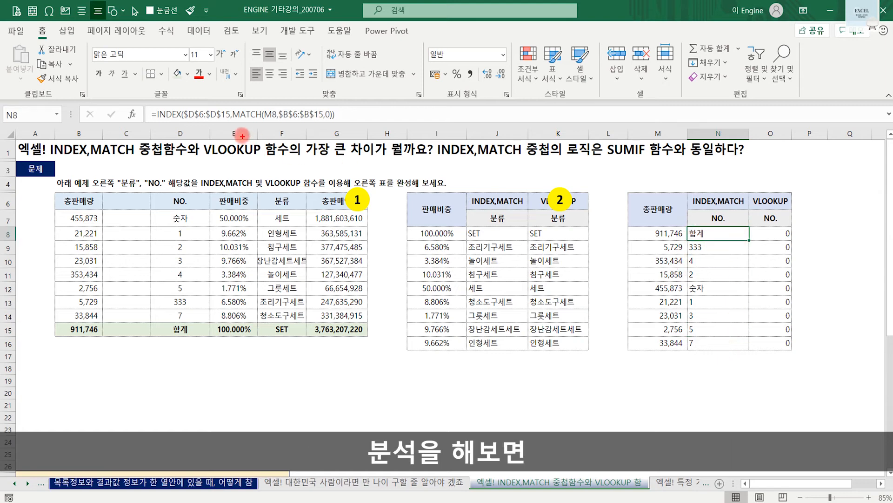
{"action": "mouse_move", "coordinate": [181, 97]}
{"action": "left_mouse_down"}
{"action": "mouse_move", "coordinate": [187, 122]}
{"action": "mouse_move", "coordinate": [232, 125]}
{"action": "mouse_move", "coordinate": [220, 83]}
{"action": "left_mouse_up"}
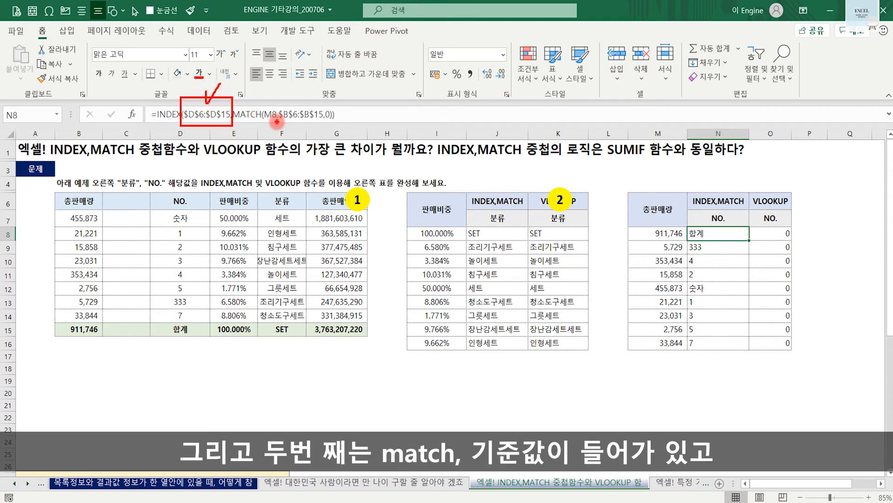
{"action": "left_click_drag", "start_coordinate": [263, 120], "coordinate": [269, 99]}
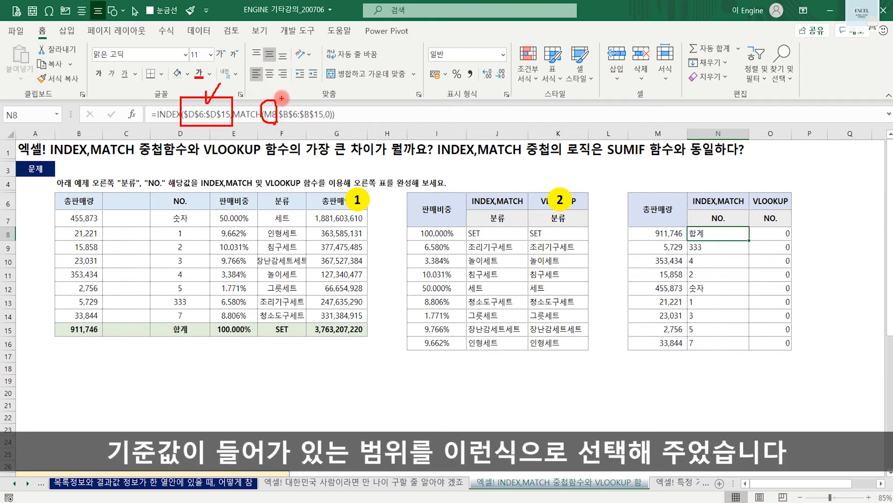
{"action": "mouse_move", "coordinate": [281, 98]}
{"action": "left_mouse_down"}
{"action": "mouse_move", "coordinate": [295, 133]}
{"action": "mouse_move", "coordinate": [323, 133]}
{"action": "left_mouse_up"}
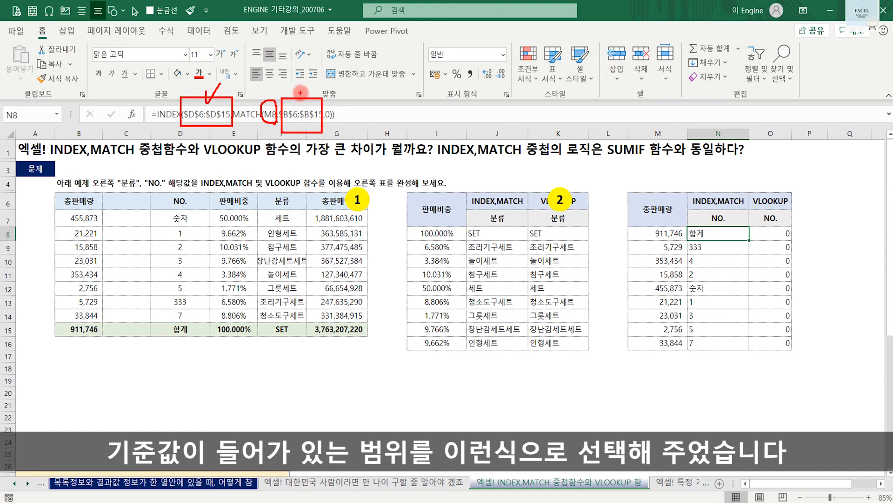
{"action": "left_click_drag", "start_coordinate": [301, 95], "coordinate": [308, 90]}
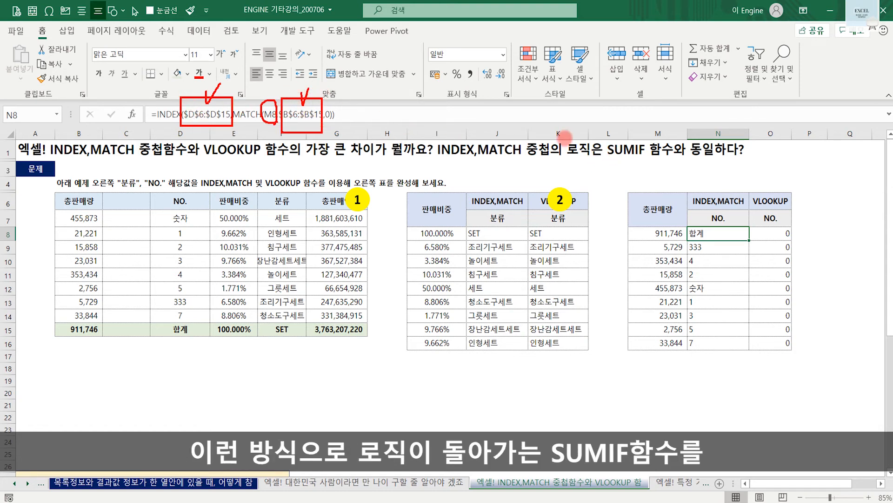
{"action": "left_click_drag", "start_coordinate": [602, 134], "coordinate": [650, 160]}
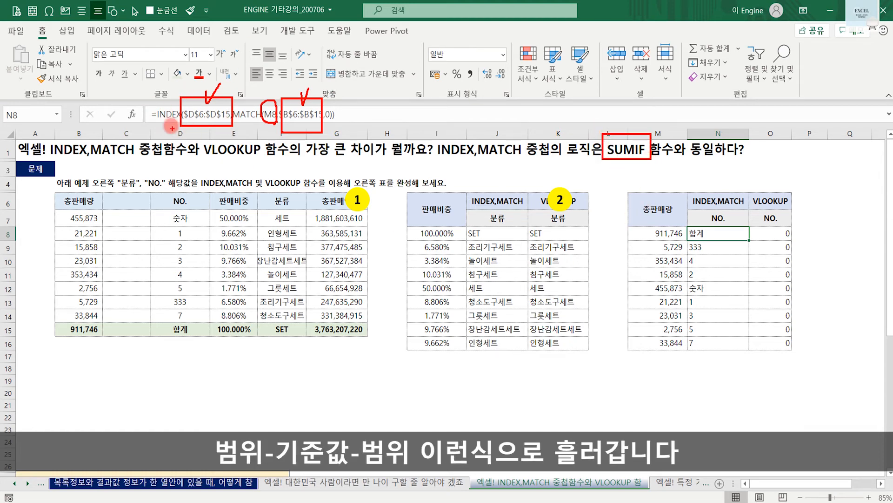
{"action": "key", "text": "Escape"}
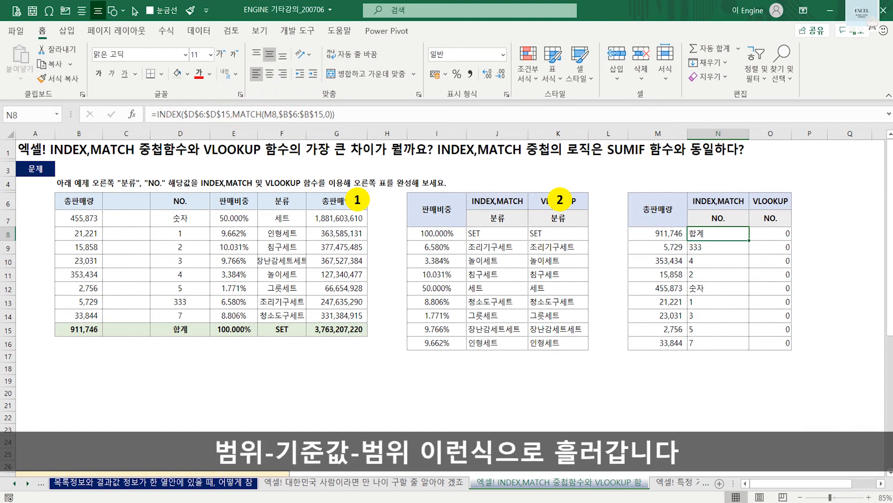
- Enter a SUMIF formula in M18 with column B as the range, M8 as the criterion and column D as the sum range
{"action": "left_click", "coordinate": [635, 371]}
{"action": "type", "text": "="}
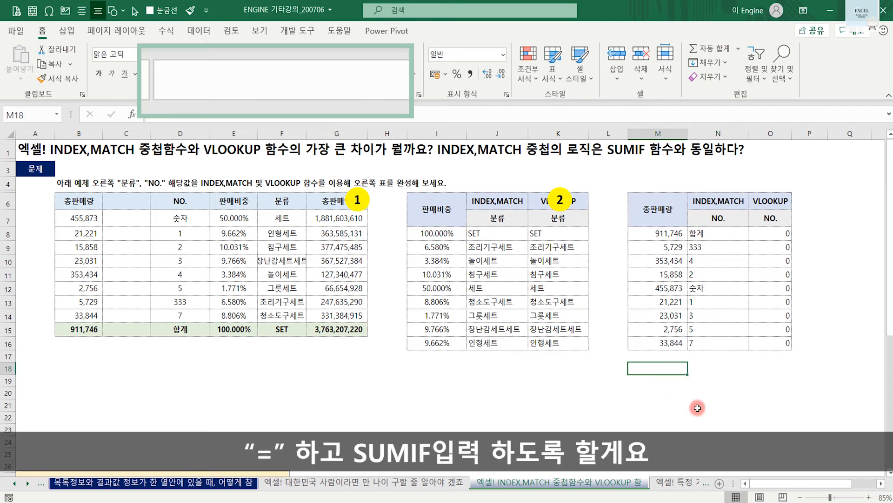
{"action": "type", "text": "sumif("}
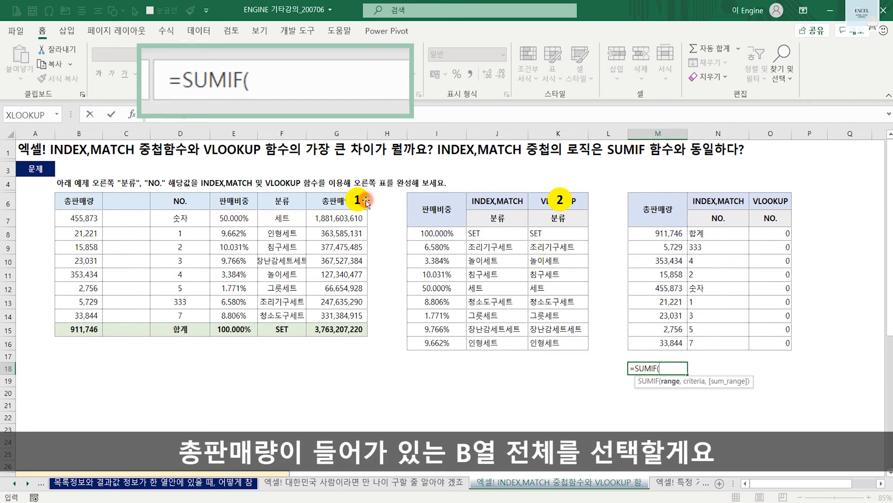
{"action": "left_click", "coordinate": [74, 133]}
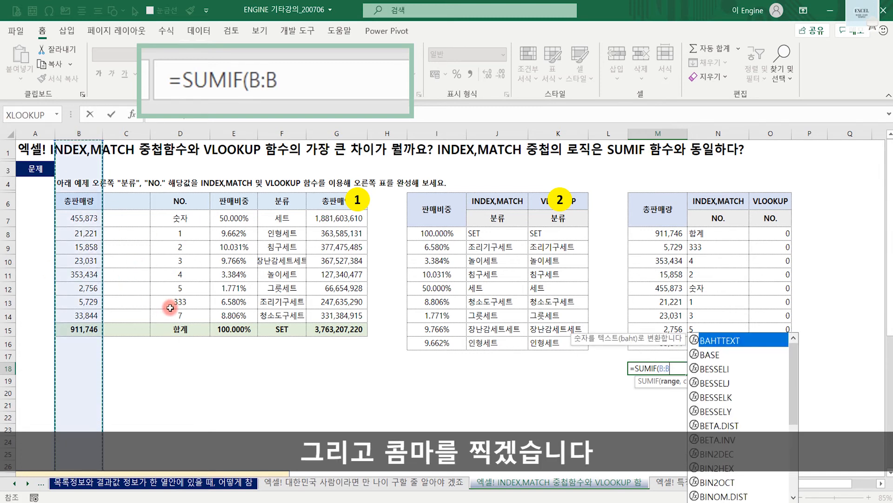
{"action": "type", "text": ","}
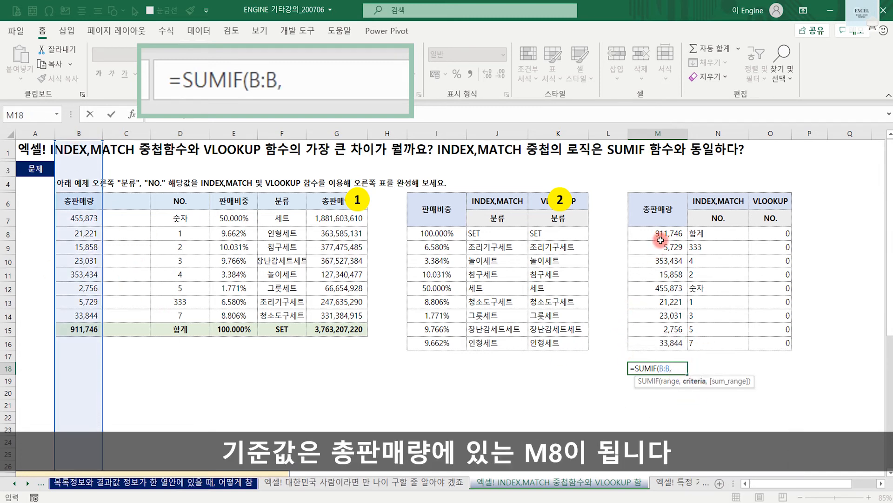
{"action": "left_click", "coordinate": [662, 236]}
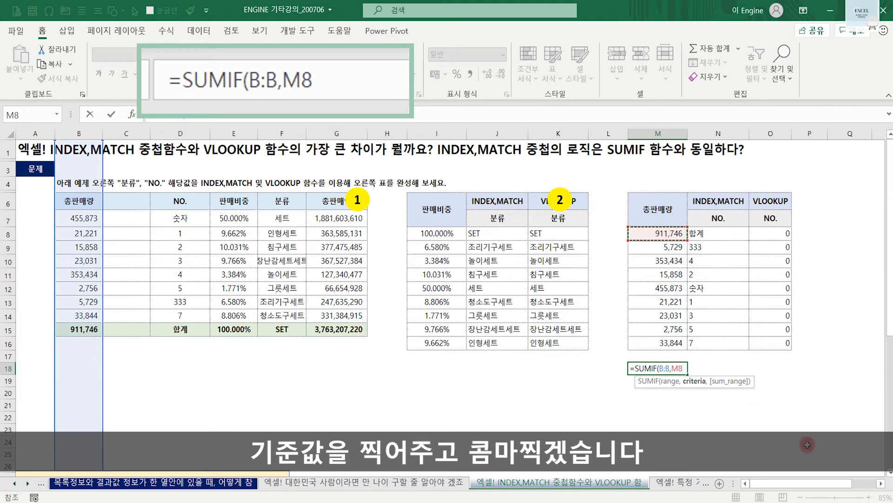
{"action": "type", "text": ","}
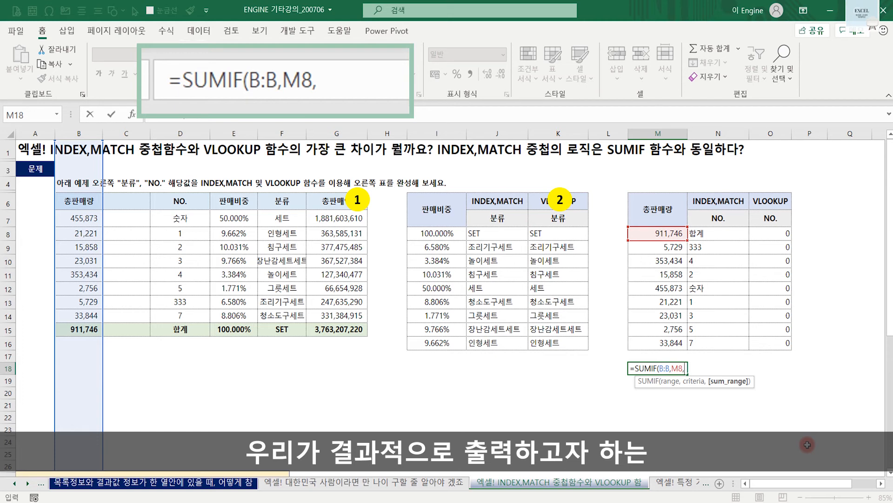
{"action": "left_click", "coordinate": [181, 134]}
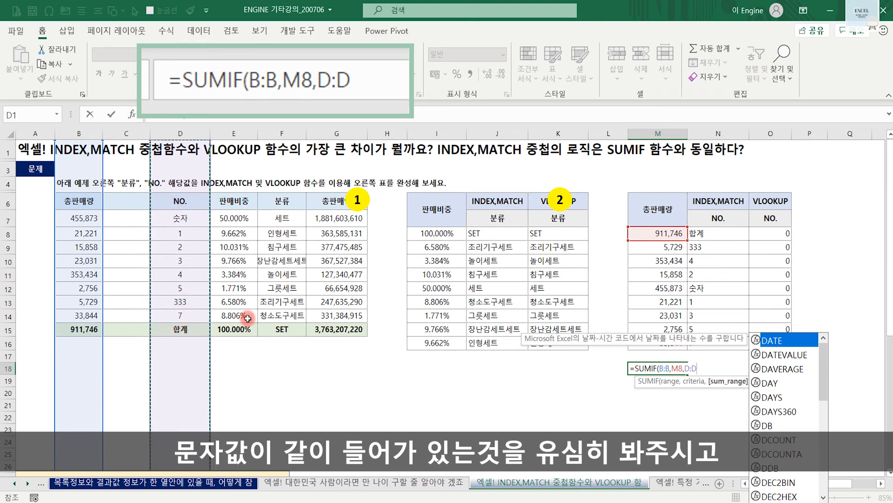
{"action": "type", "text": ")"}
{"action": "key", "text": "Return"}
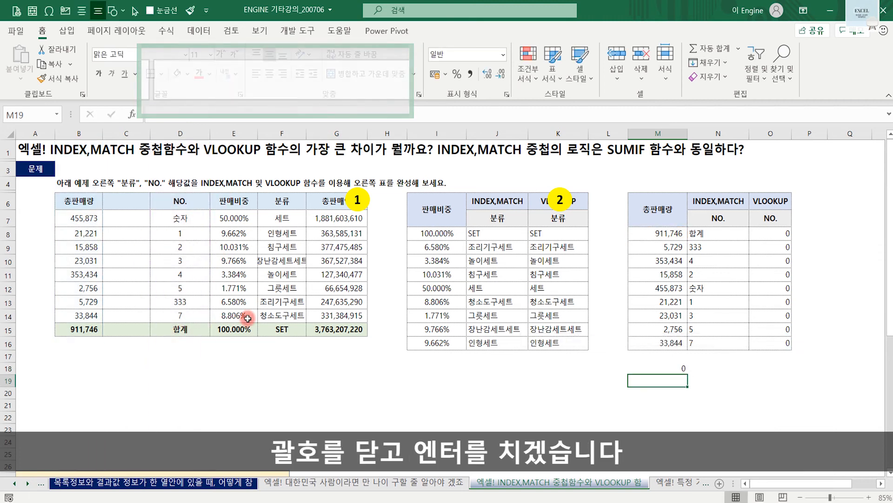
{"action": "key", "text": "Up"}
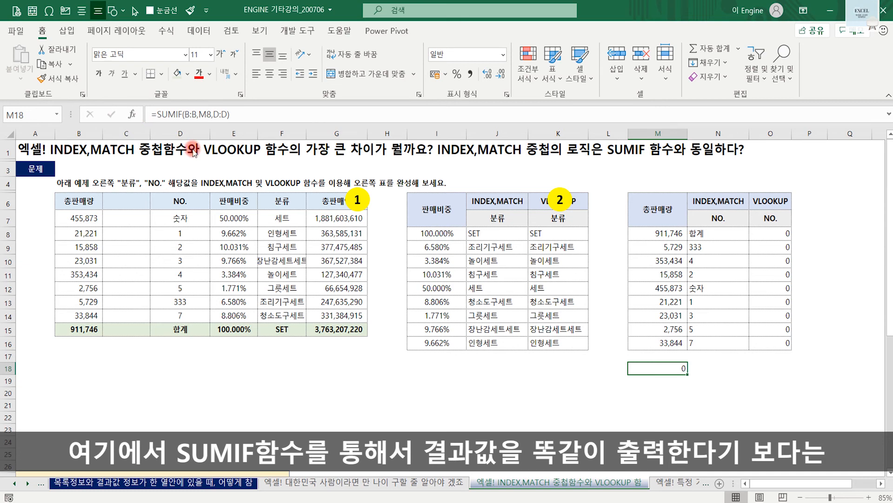
- Compare the range arguments of the SUMIF formula in M18 with those of the INDEX/MATCH formula in N8
{"action": "mouse_move", "coordinate": [179, 104]}
{"action": "left_mouse_down"}
{"action": "mouse_move", "coordinate": [187, 126]}
{"action": "mouse_move", "coordinate": [197, 126]}
{"action": "left_mouse_up"}
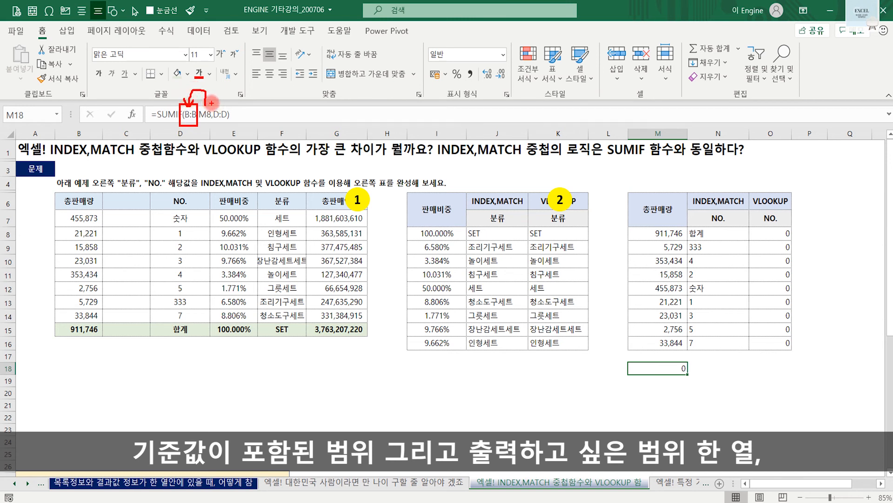
{"action": "left_click_drag", "start_coordinate": [211, 102], "coordinate": [232, 127]}
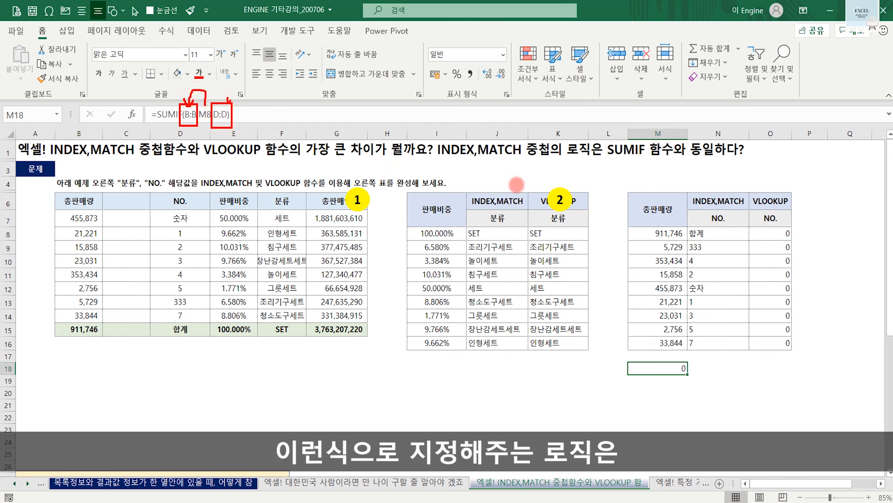
{"action": "key", "text": "Escape"}
{"action": "left_click", "coordinate": [698, 226]}
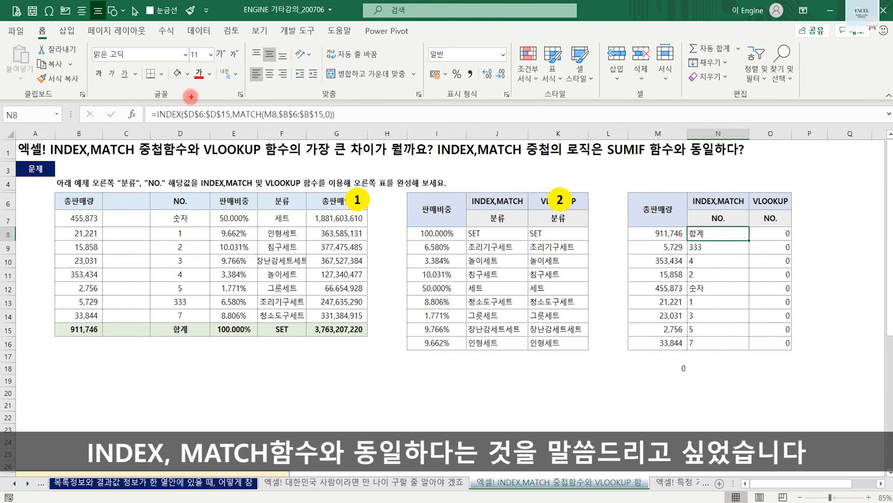
{"action": "left_click_drag", "start_coordinate": [178, 103], "coordinate": [230, 127]}
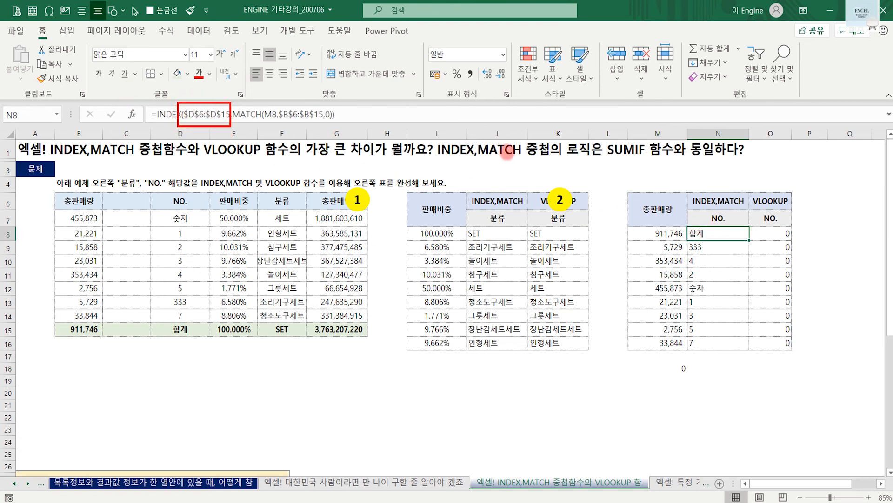
- Review how M8, $B$6:$B$15 and $D$6:$D$15 in N8's INDEX/MATCH formula act as criterion, lookup range and output range, as in SUMIF
{"action": "mouse_move", "coordinate": [562, 160]}
{"action": "left_mouse_down"}
{"action": "mouse_move", "coordinate": [604, 160]}
{"action": "mouse_move", "coordinate": [590, 174]}
{"action": "mouse_move", "coordinate": [612, 153]}
{"action": "left_mouse_up"}
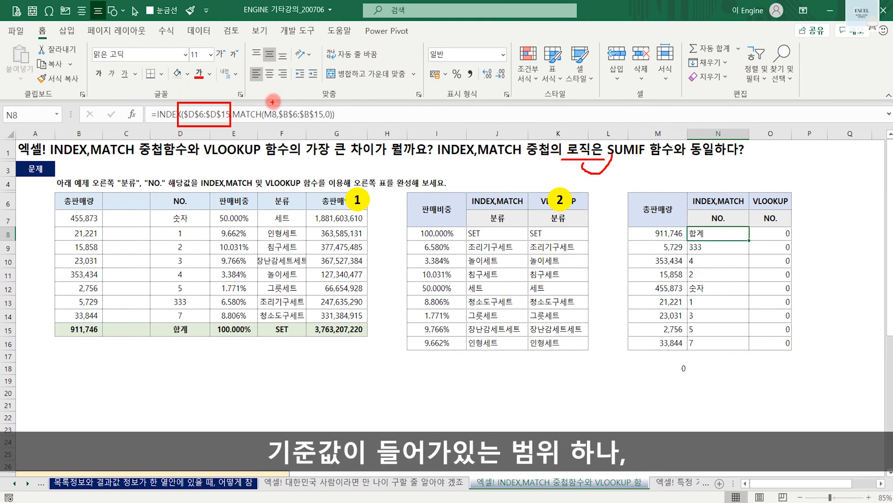
{"action": "mouse_move", "coordinate": [274, 120]}
{"action": "left_mouse_down"}
{"action": "mouse_move", "coordinate": [201, 86]}
{"action": "mouse_move", "coordinate": [206, 105]}
{"action": "mouse_move", "coordinate": [213, 95]}
{"action": "left_mouse_up"}
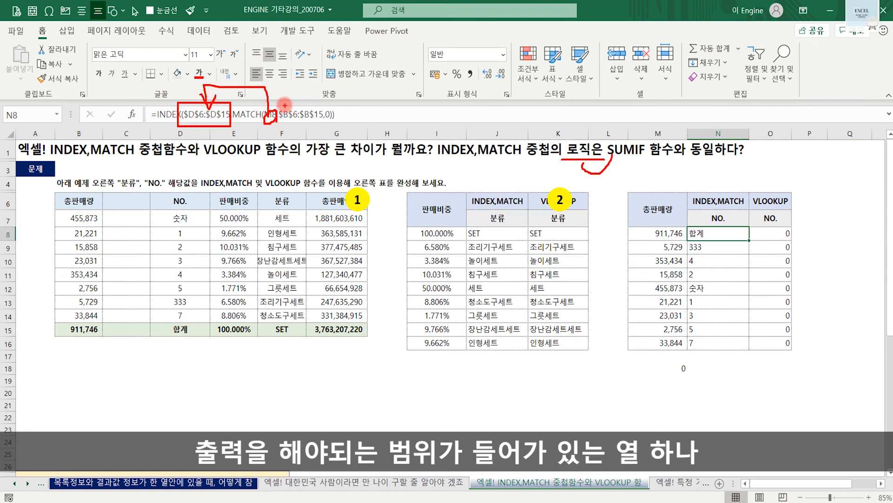
{"action": "mouse_move", "coordinate": [282, 121]}
{"action": "left_mouse_down"}
{"action": "mouse_move", "coordinate": [328, 122]}
{"action": "mouse_move", "coordinate": [309, 95]}
{"action": "left_mouse_up"}
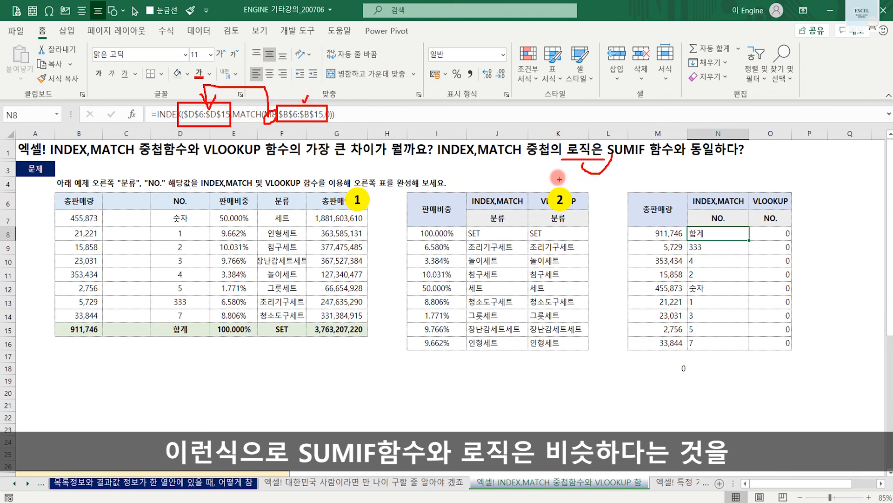
{"action": "key", "text": "Escape"}
- Clear the test SUMIF formula from M18 beneath the NO. lookup table
{"action": "left_click", "coordinate": [665, 368]}
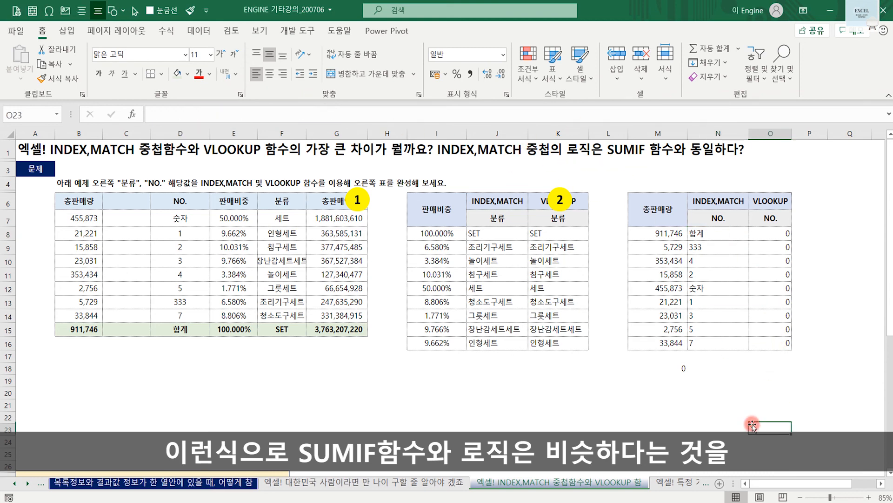
{"action": "key", "text": "Delete"}
{"action": "left_click", "coordinate": [609, 404]}
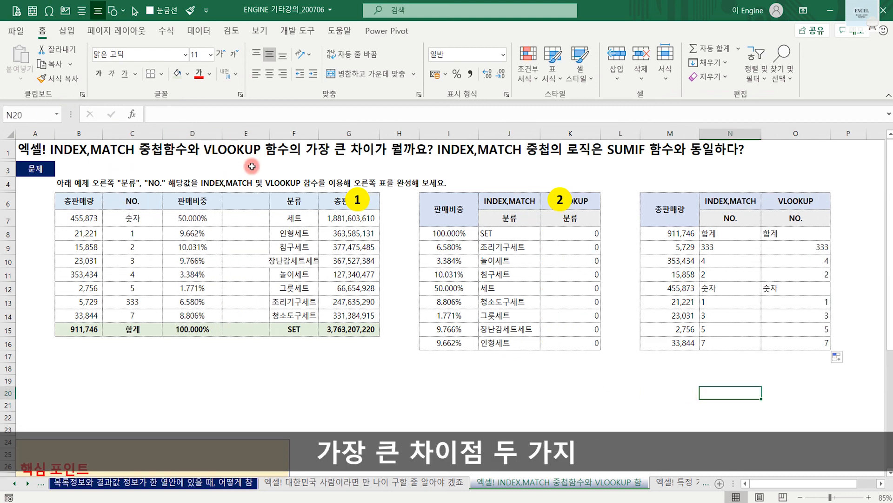
- Read the 핵심 포인트 note below the tables on the main differences between INDEX/MATCH and VLOOKUP
{"action": "scroll", "coordinate": [248, 342], "scroll_direction": "down", "scroll_amount": 5}
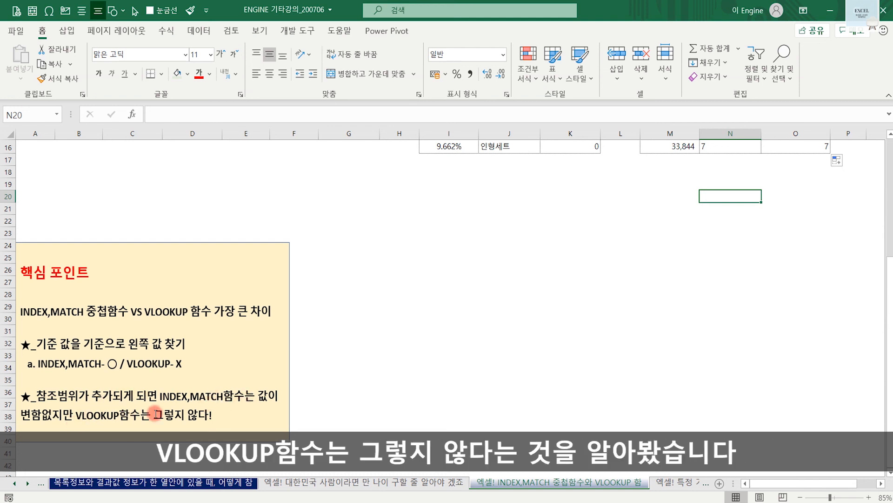
{"action": "scroll", "coordinate": [229, 413], "scroll_direction": "up", "scroll_amount": 2}
{"action": "scroll", "coordinate": [228, 413], "scroll_direction": "up", "scroll_amount": 3}
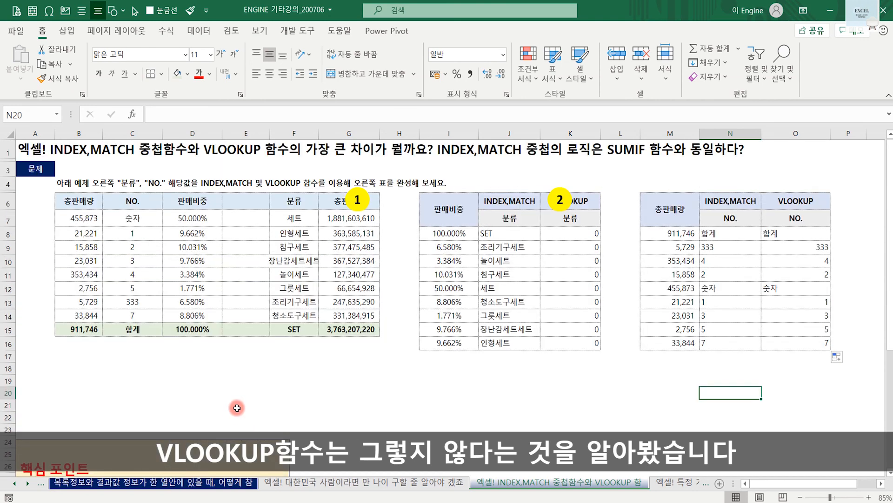